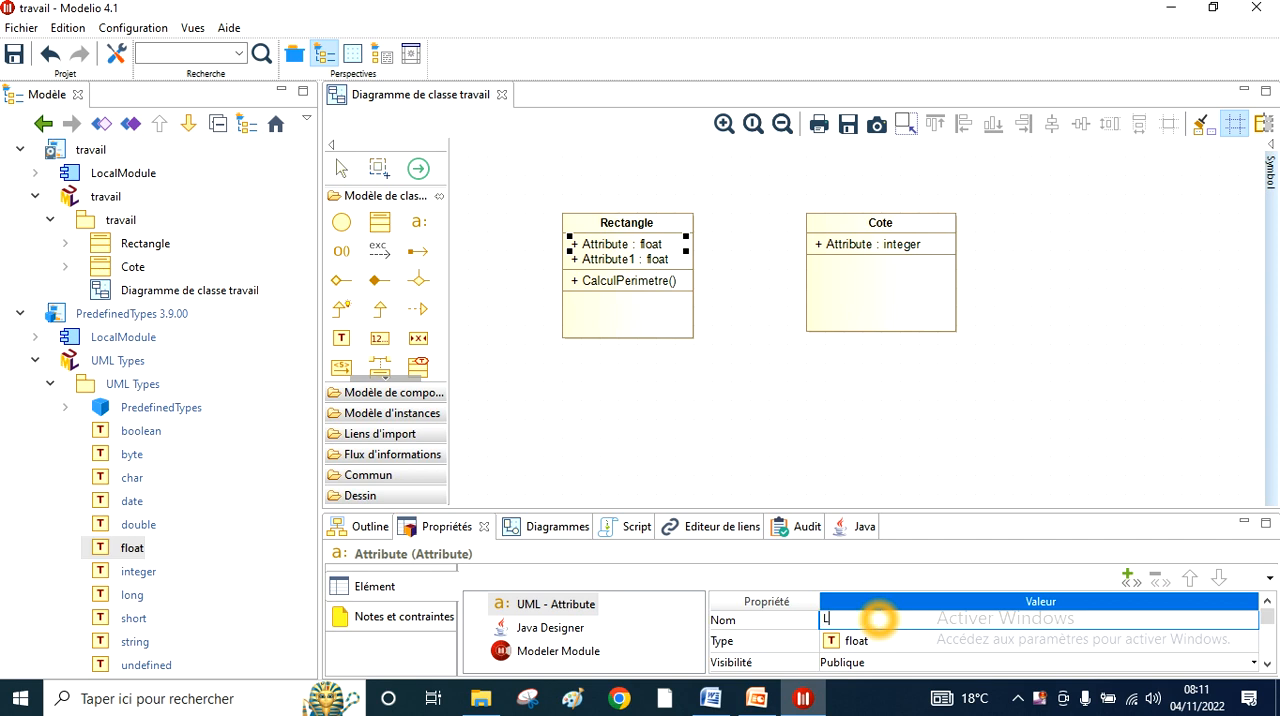
# - Rename the Rectangle class's two float attributes Longueur and Largeur
pyautogui.write('ueur')
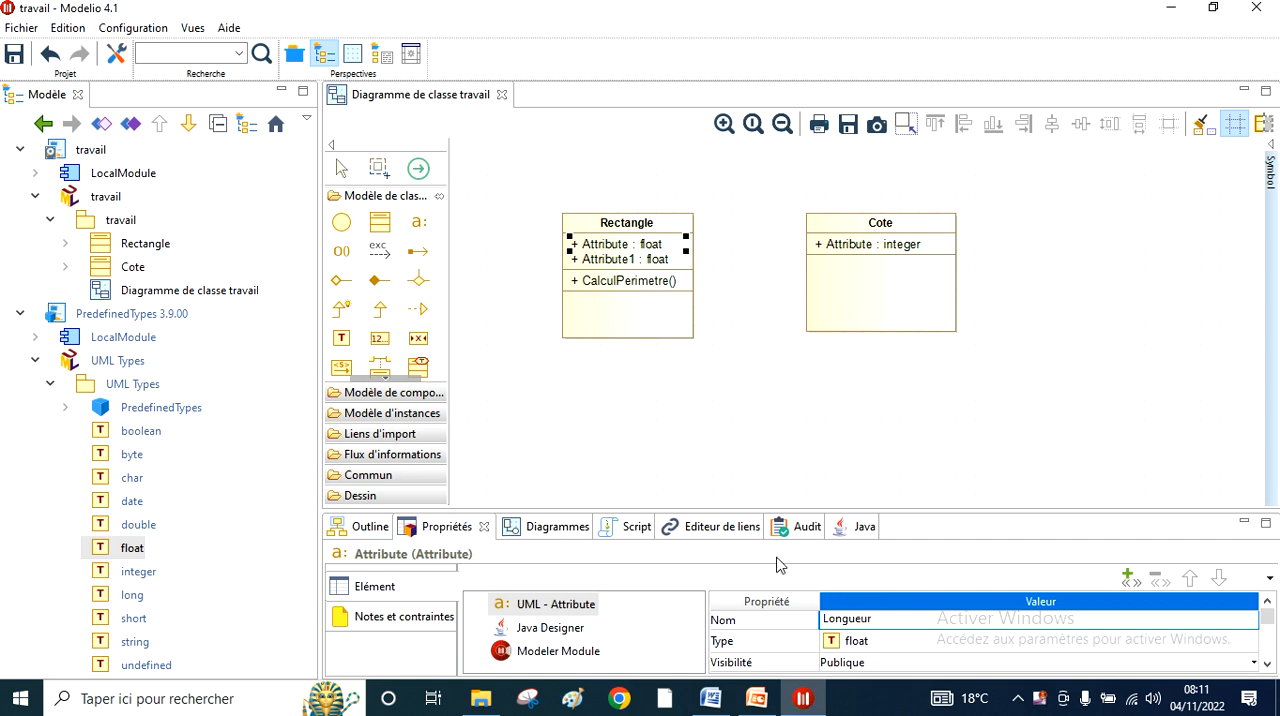
pyautogui.click(629, 404)
pyautogui.click(610, 259)
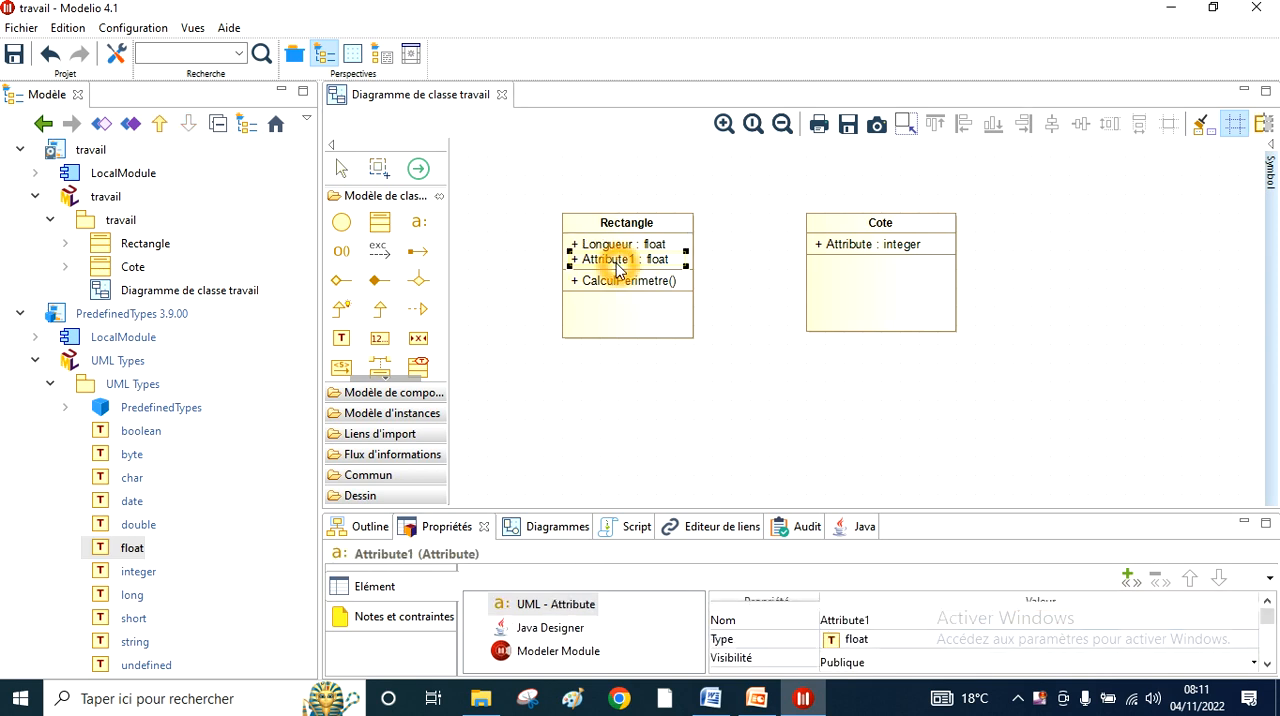
pyautogui.click(900, 619)
pyautogui.write('Largeur')
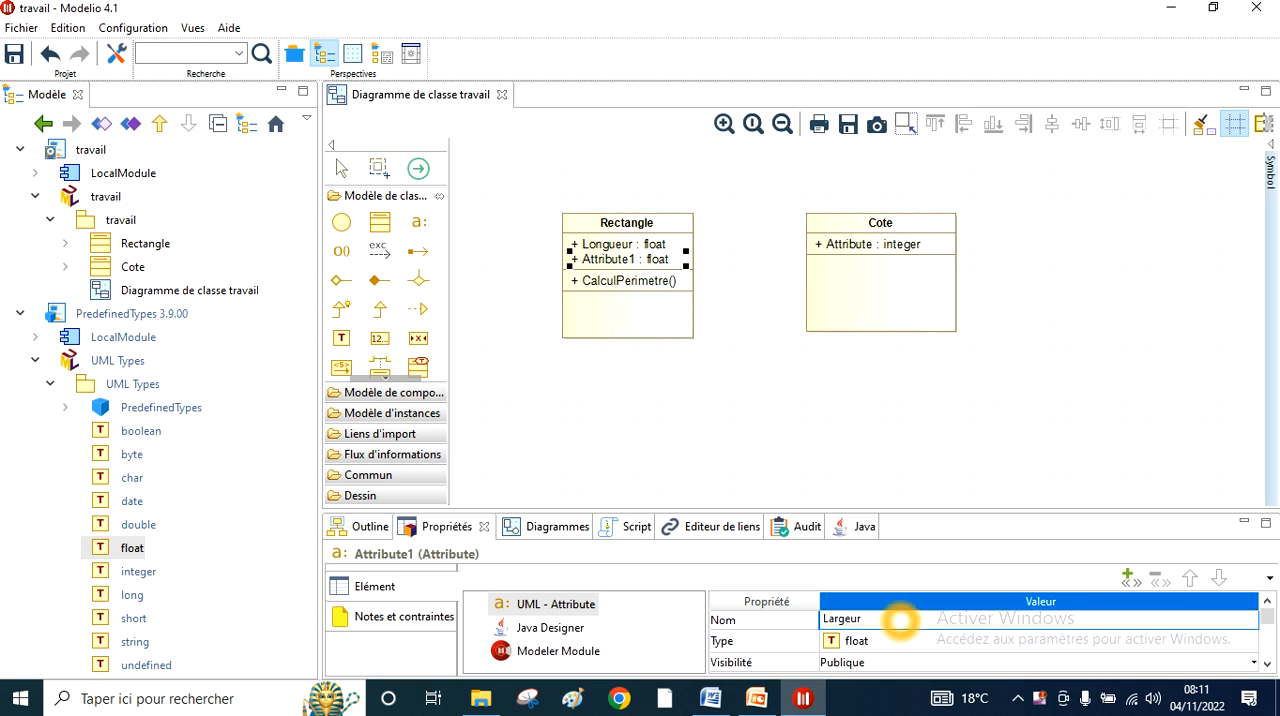
pyautogui.click(836, 391)
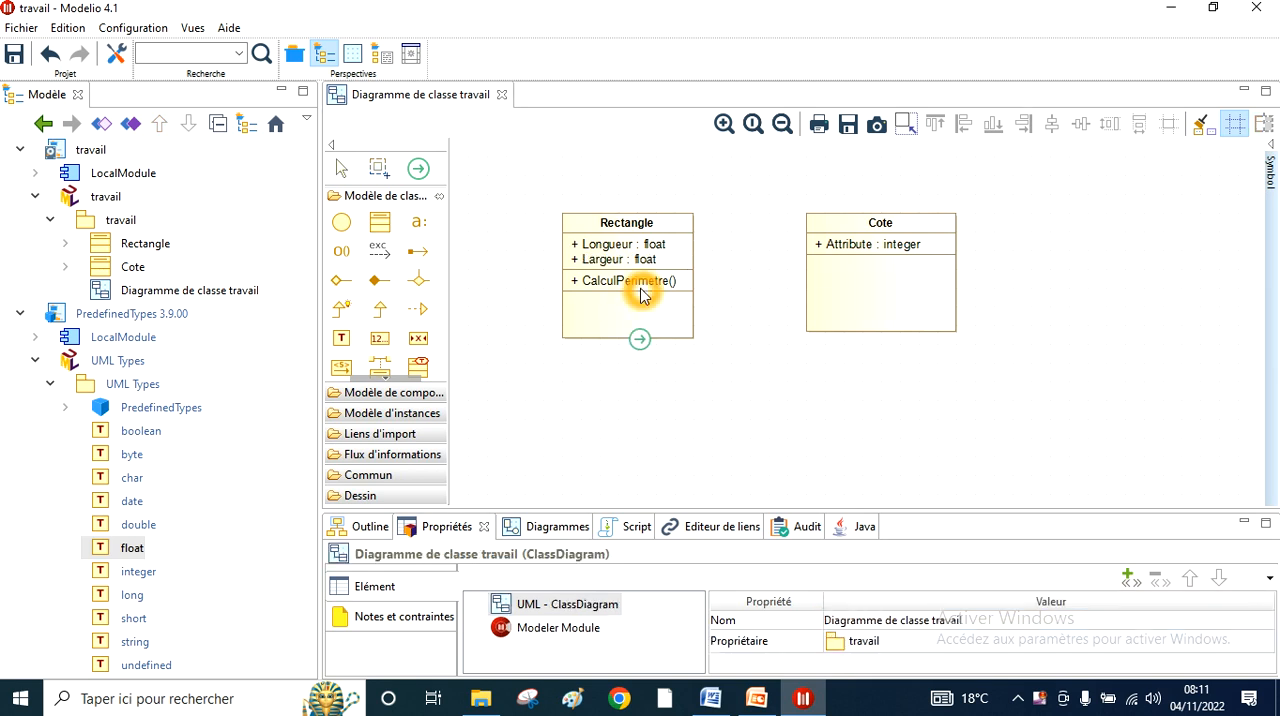
# - Rename the Cote class's integer attribute NombreCote
pyautogui.click(848, 245)
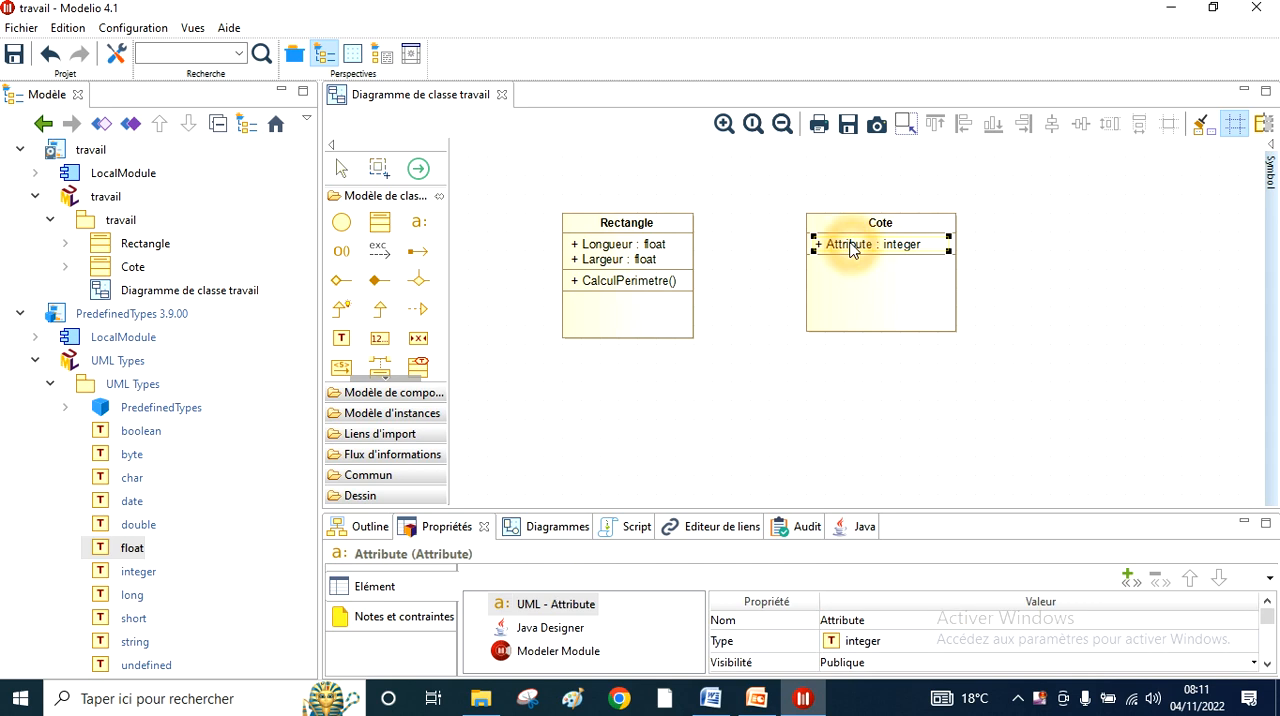
pyautogui.click(876, 620)
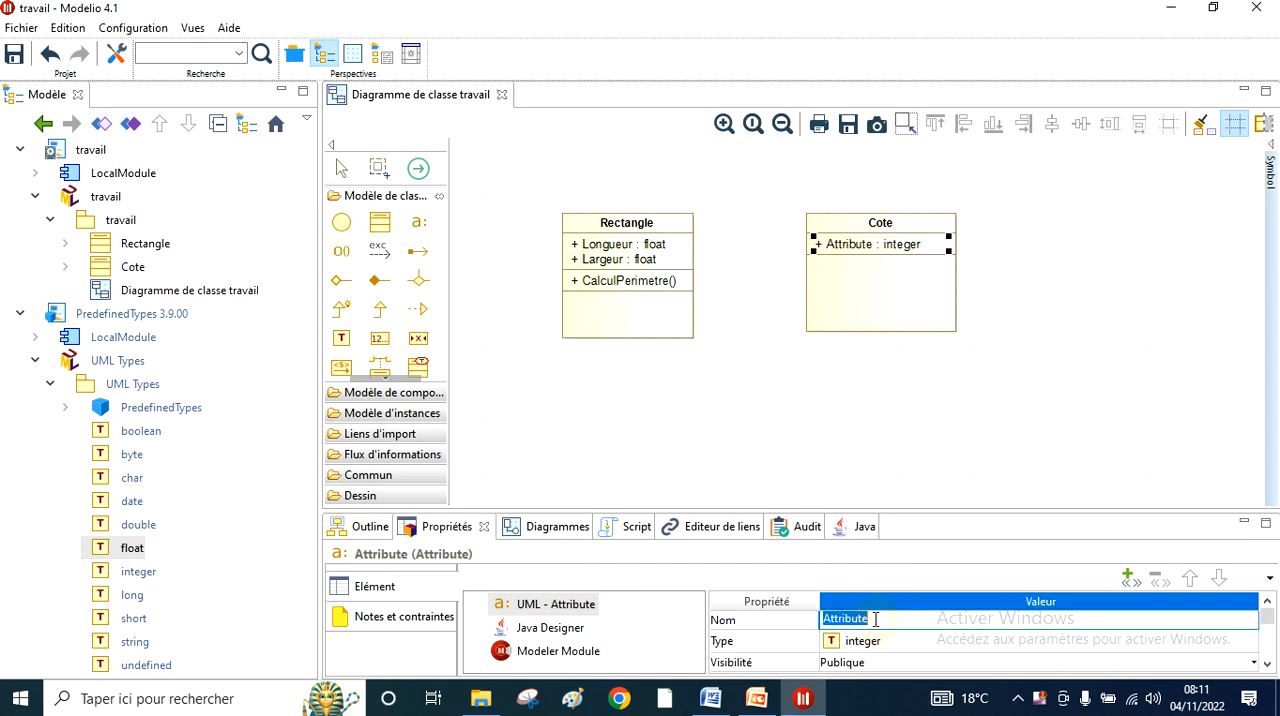
pyautogui.write('N')
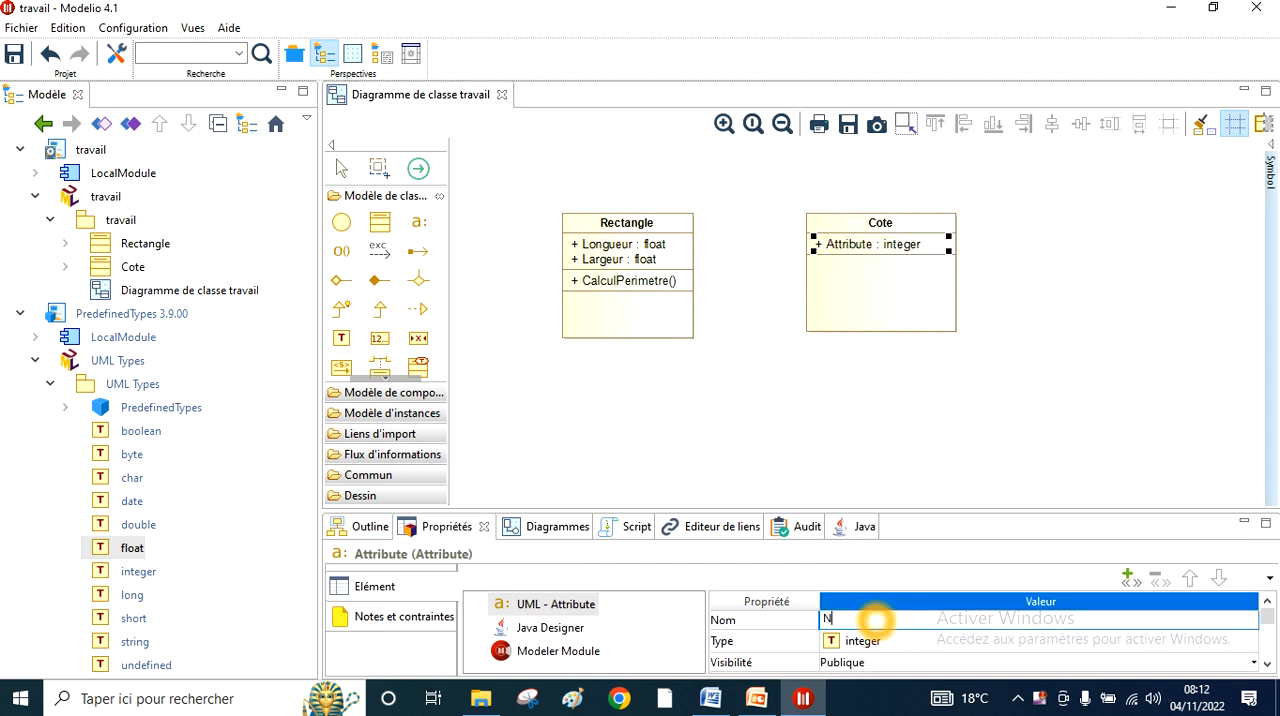
pyautogui.write('ombreCote')
pyautogui.click(712, 458)
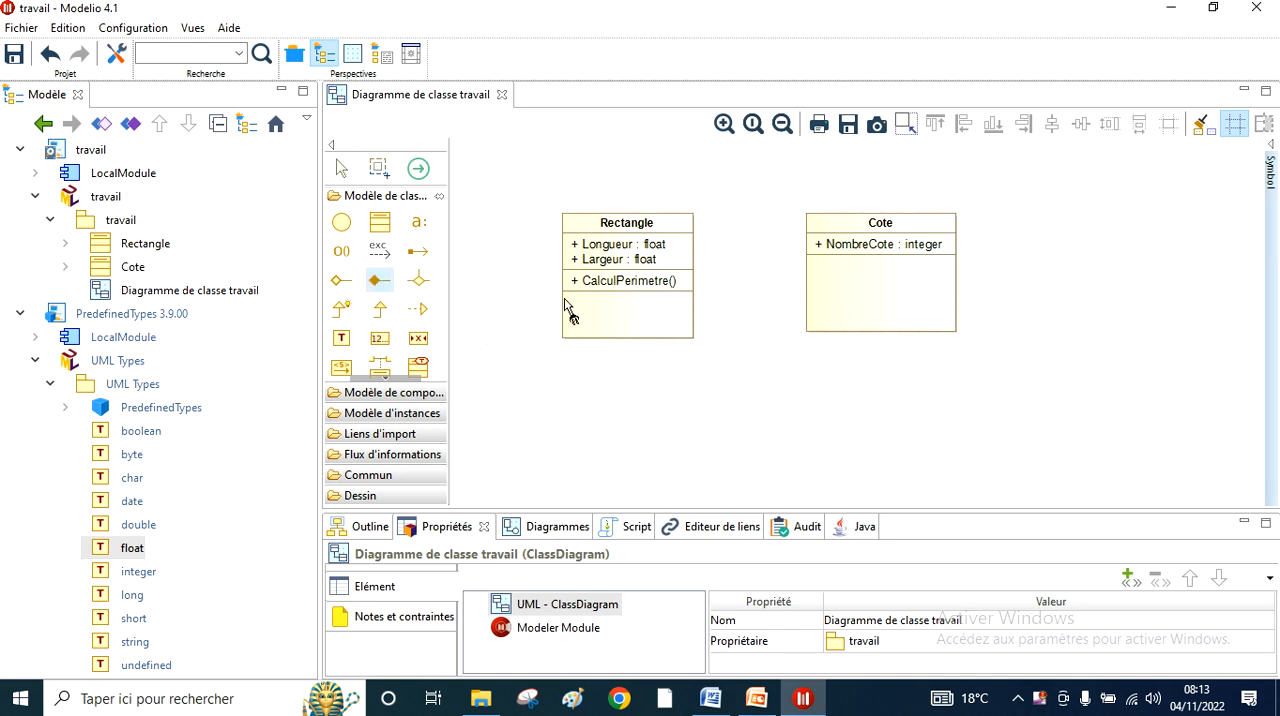
# - Draw a composition from the Rectangle class to the Cote class, with the diamond on Rectangle
pyautogui.click(690, 268)
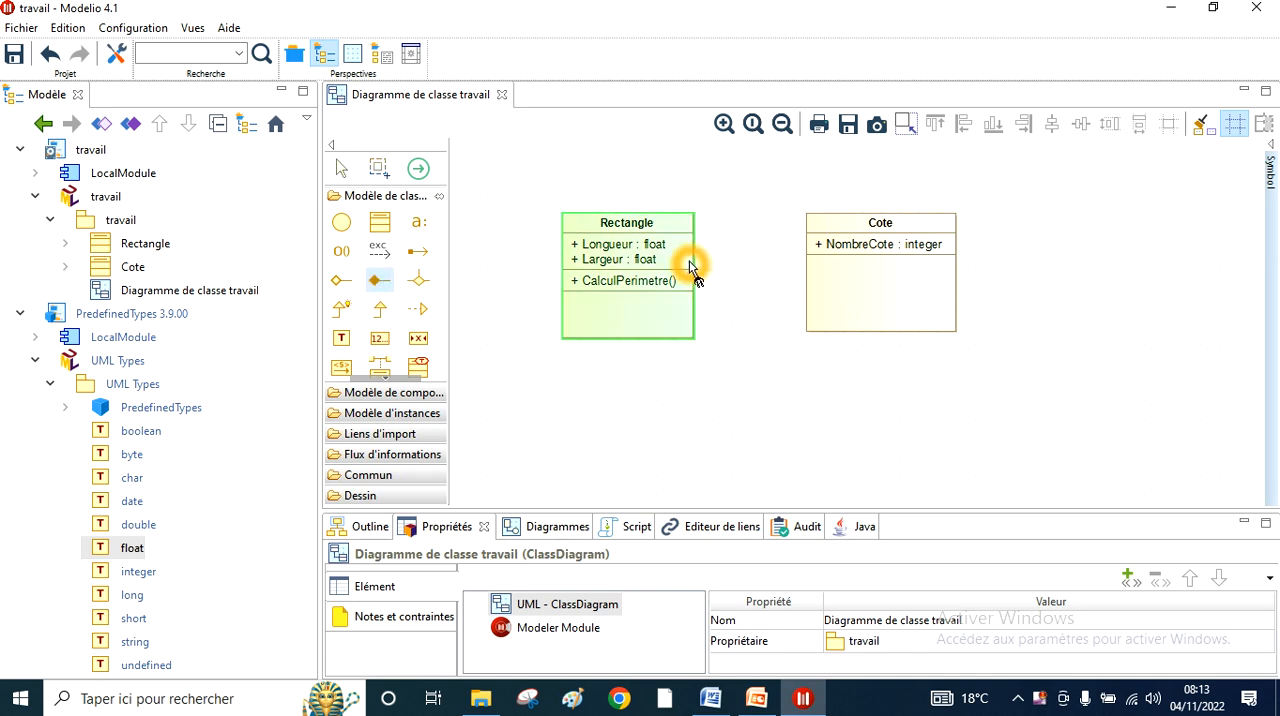
pyautogui.moveTo(695, 270); pyautogui.dragTo(808, 268)
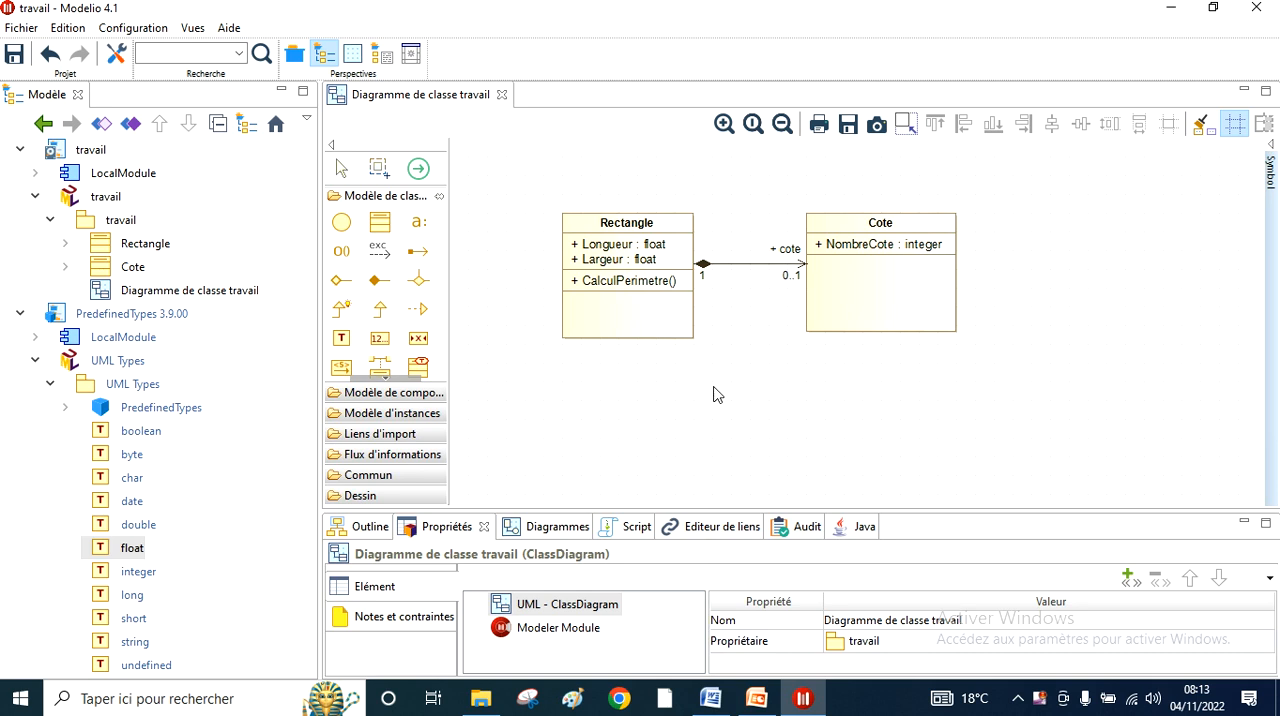
pyautogui.moveTo(653, 313)
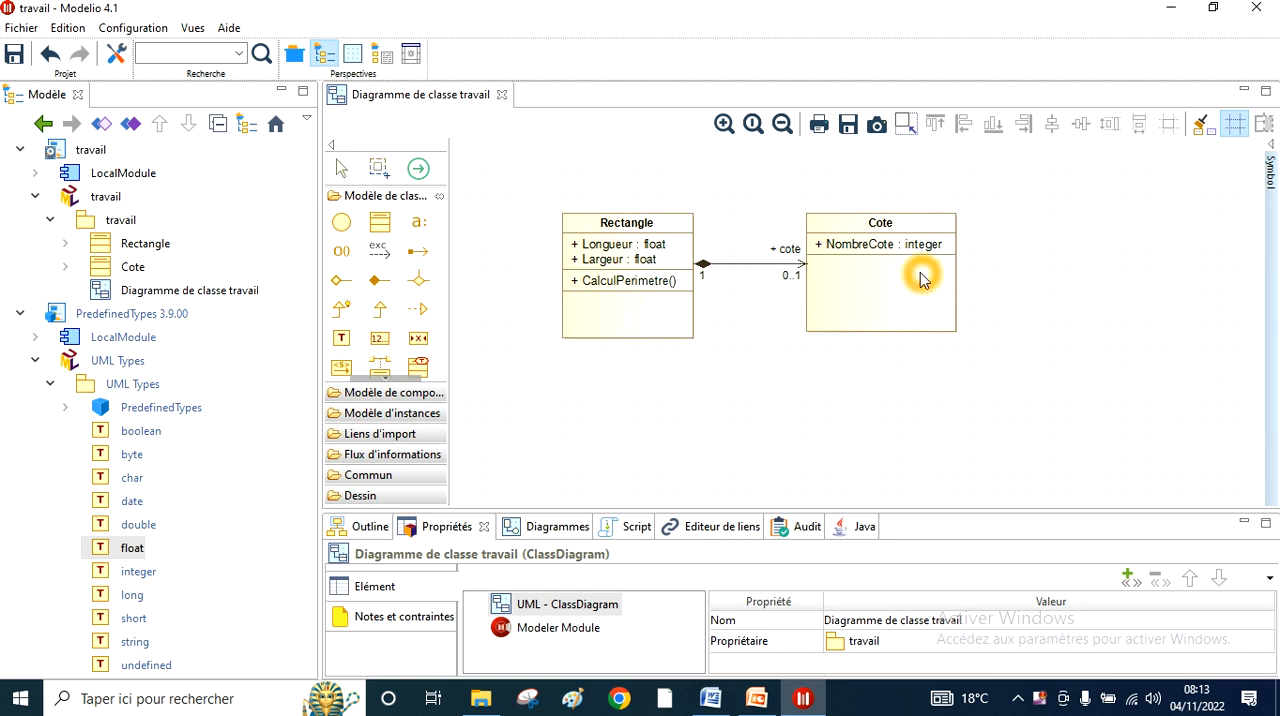
pyautogui.moveTo(912, 285)
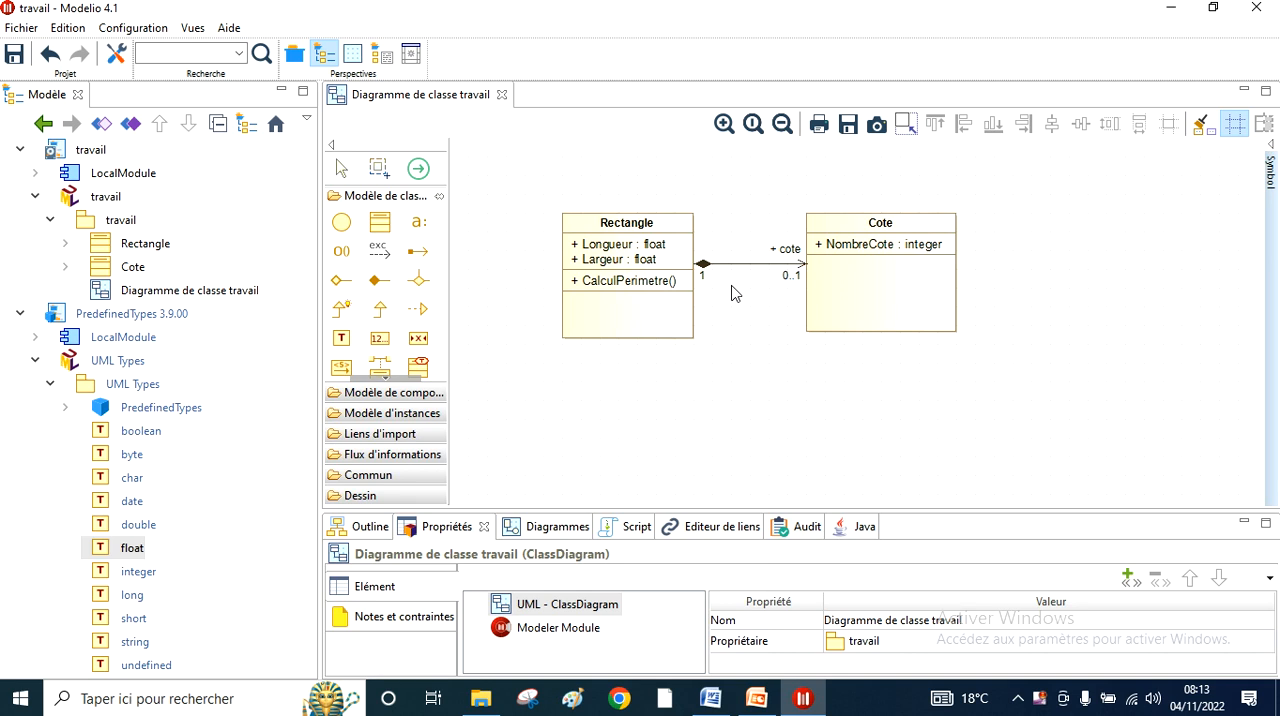
pyautogui.click(734, 360)
# - Set the minimum multiplicity at the Cote end of the composition to 1
pyautogui.click(792, 277)
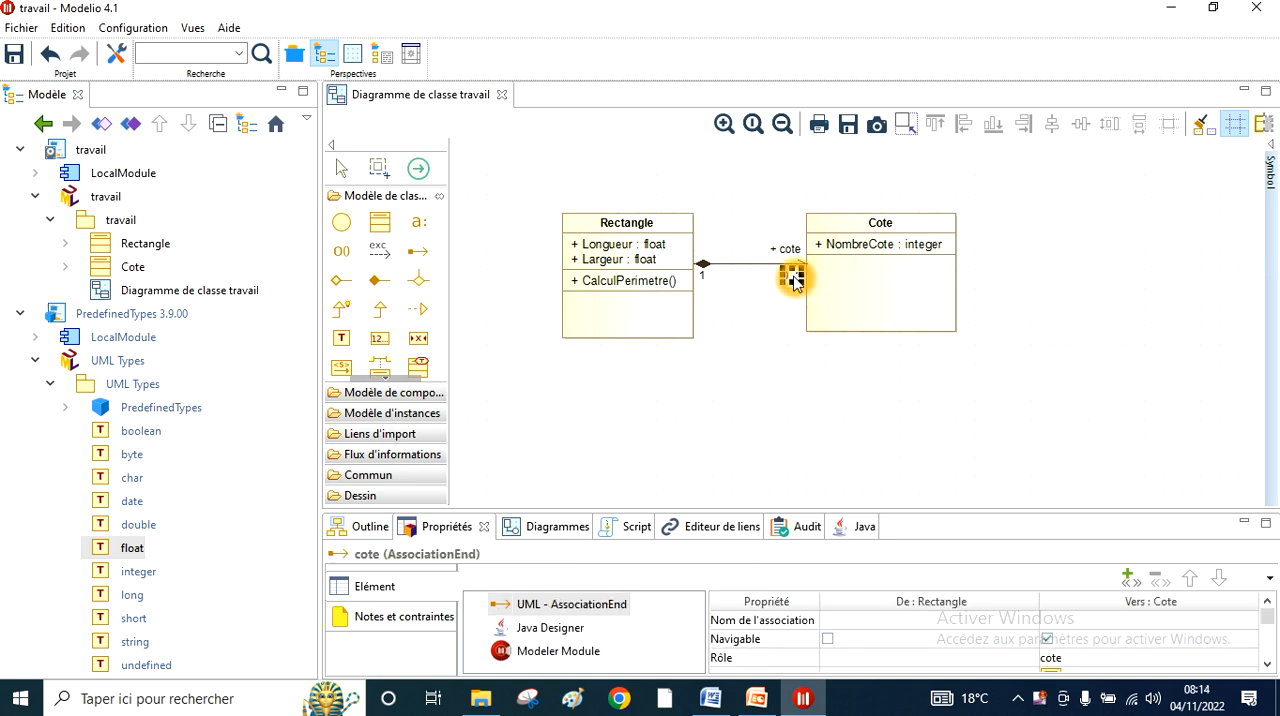
pyautogui.click(1268, 667)
pyautogui.click(1268, 667)
pyautogui.click(1268, 667)
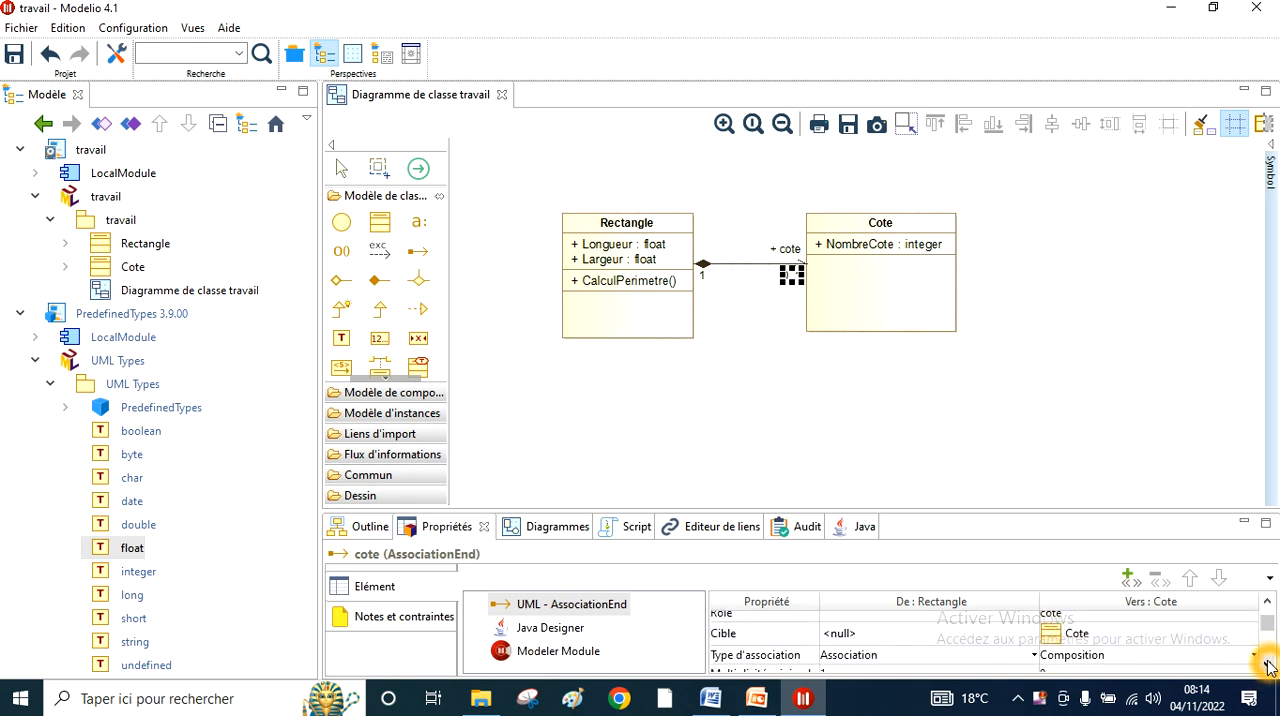
pyautogui.click(1268, 667)
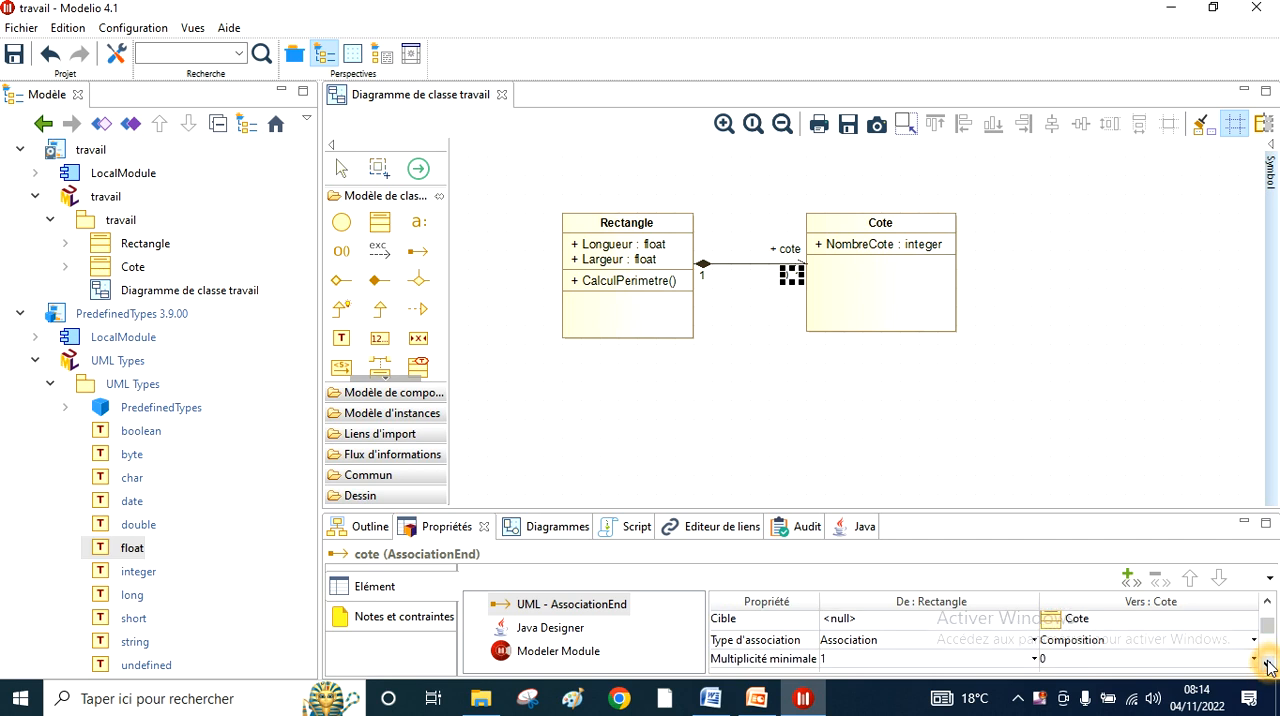
pyautogui.click(1268, 667)
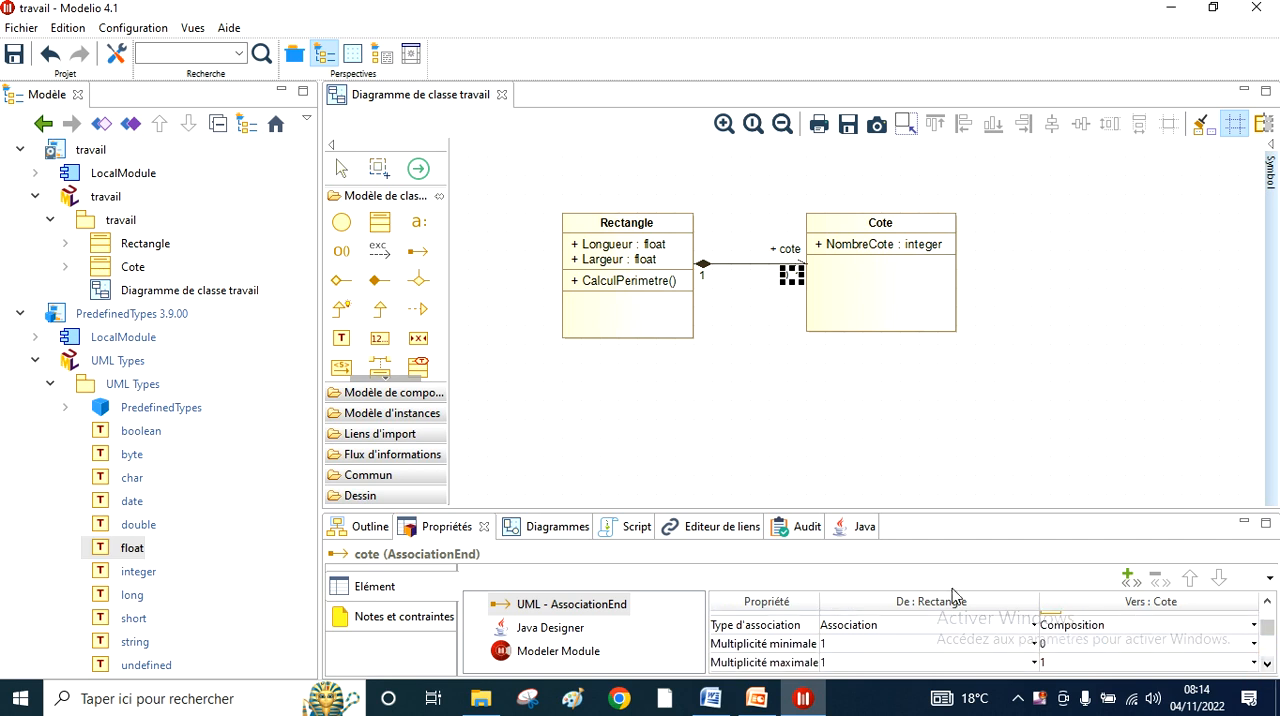
pyautogui.click(1155, 632)
pyautogui.click(1163, 616)
pyautogui.click(1162, 608)
pyautogui.click(1174, 612)
pyautogui.click(1022, 630)
pyautogui.click(852, 658)
pyautogui.click(783, 640)
pyautogui.click(787, 648)
pyautogui.click(1040, 638)
pyautogui.click(1112, 645)
pyautogui.click(1123, 645)
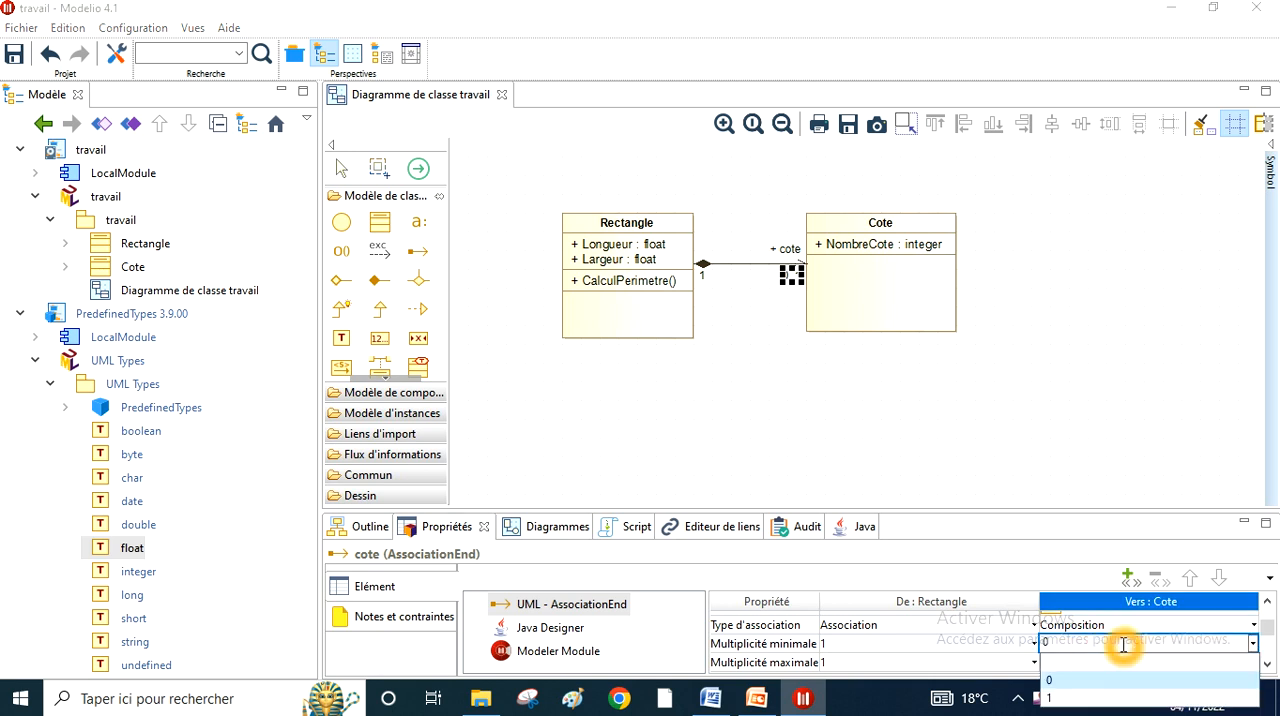
pyautogui.press('BackSpace')
pyautogui.write('1')
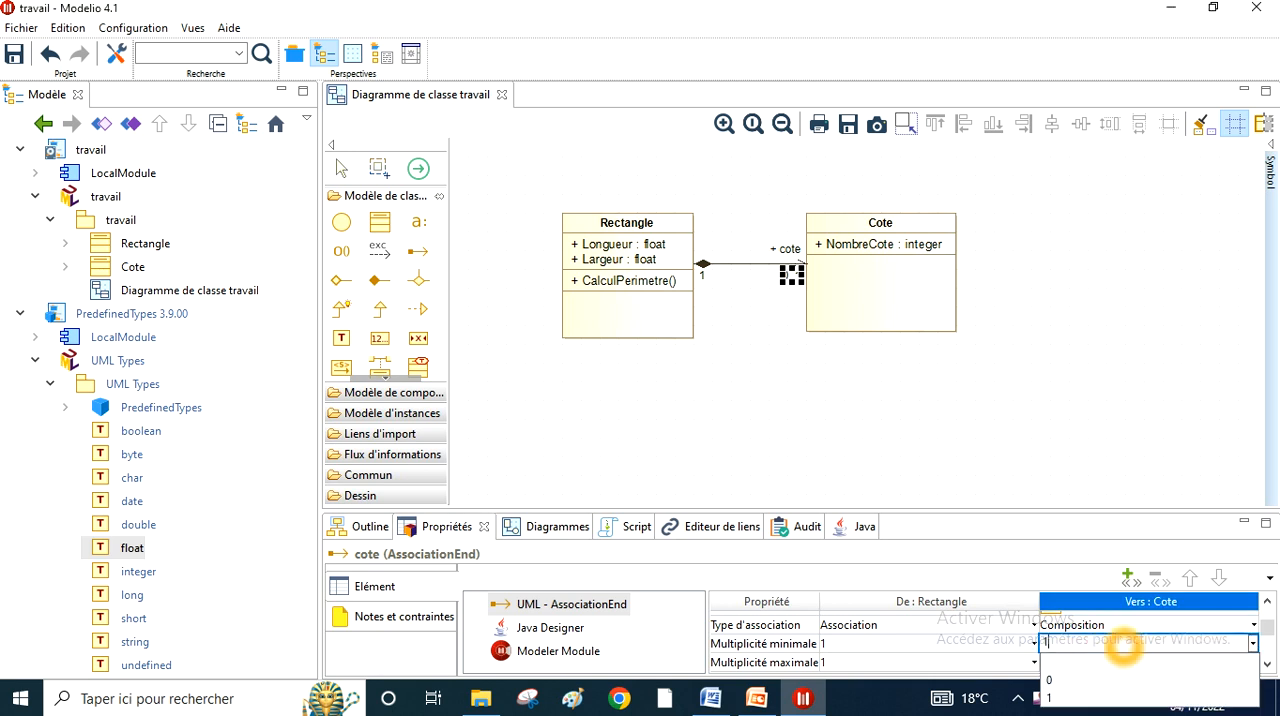
pyautogui.click(1021, 661)
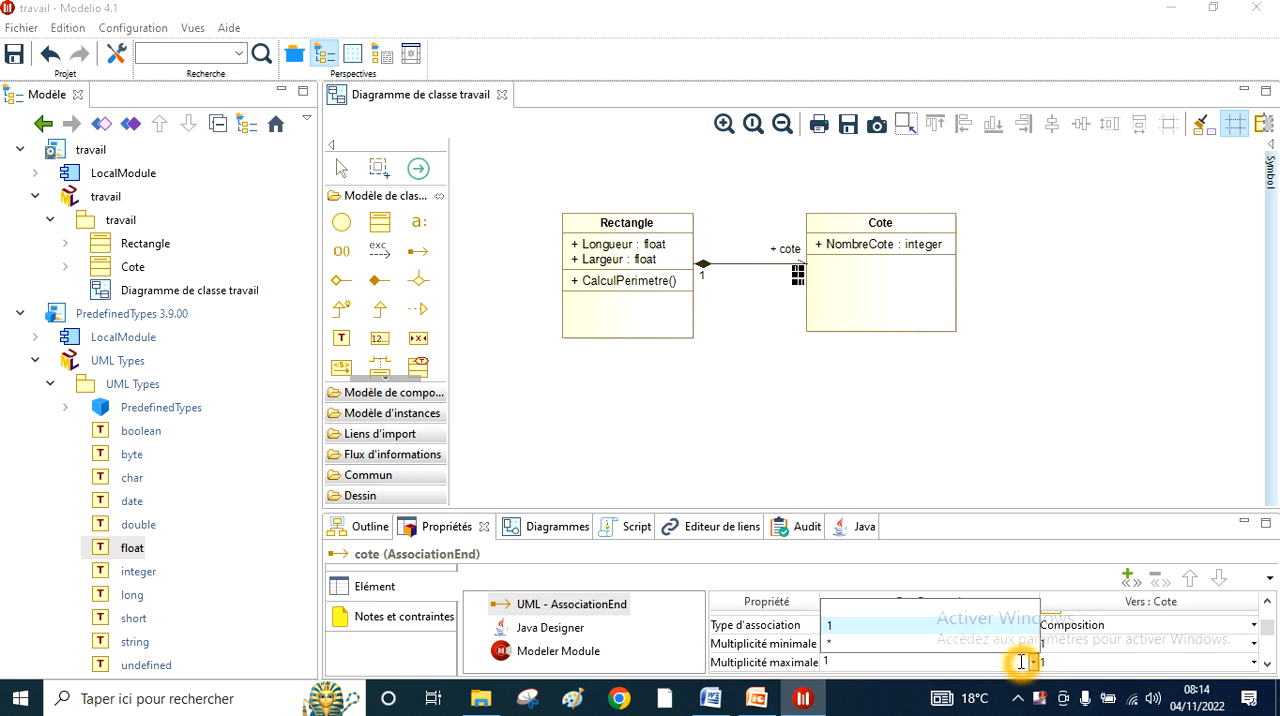
# - Try to set the maximum multiplicity at the Cote end of the composition to 4
pyautogui.click(1055, 662)
pyautogui.click(1058, 662)
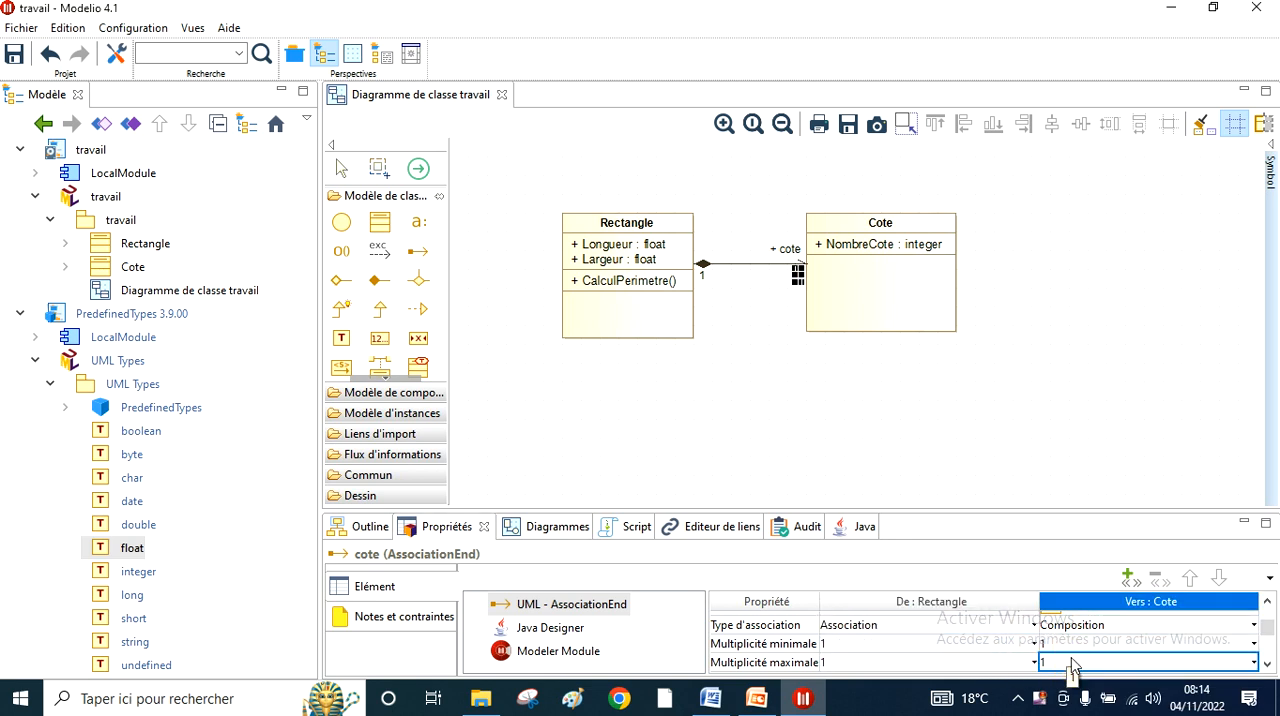
pyautogui.click(1073, 659)
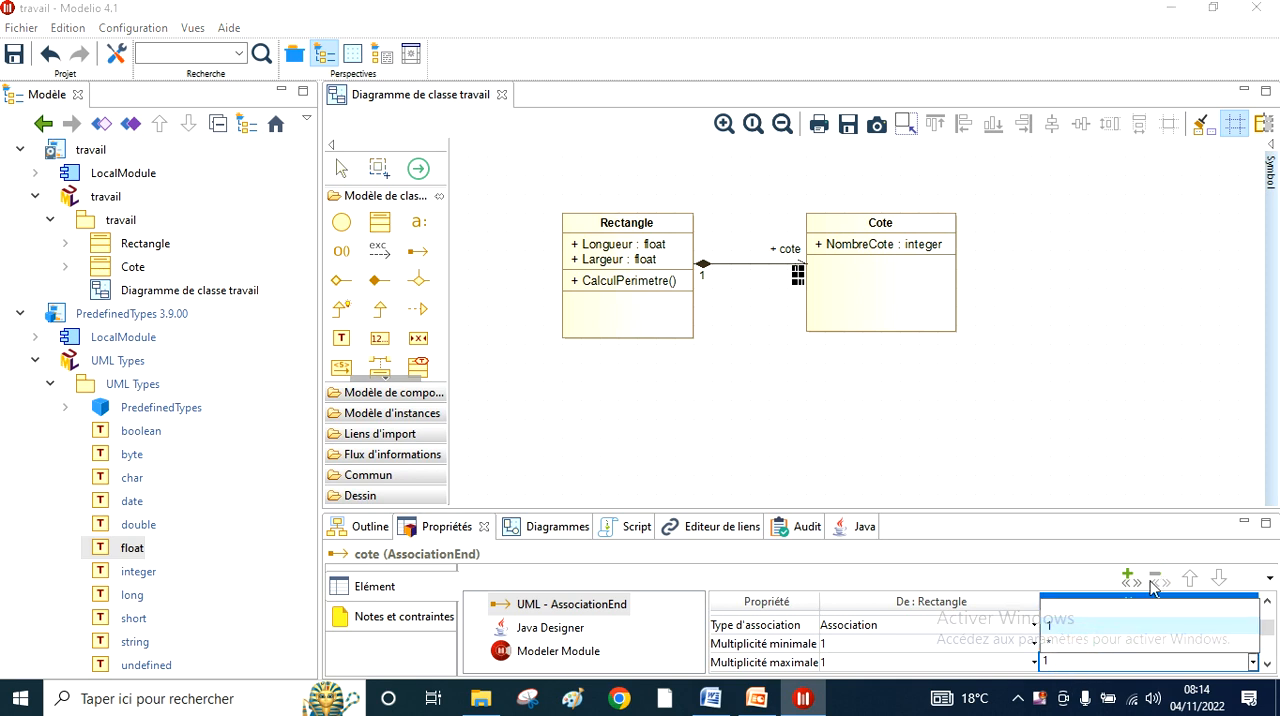
pyautogui.click(1082, 660)
pyautogui.click(1082, 661)
pyautogui.press('BackSpace')
pyautogui.write('4')
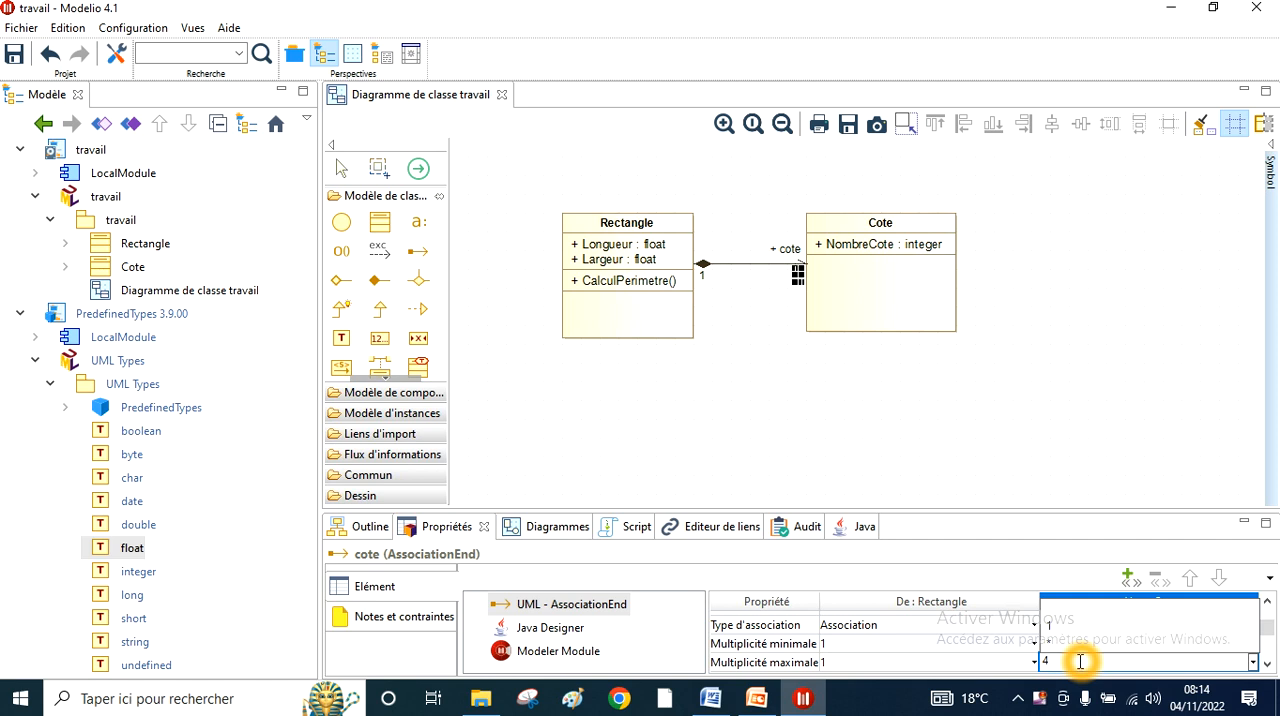
pyautogui.click(1061, 380)
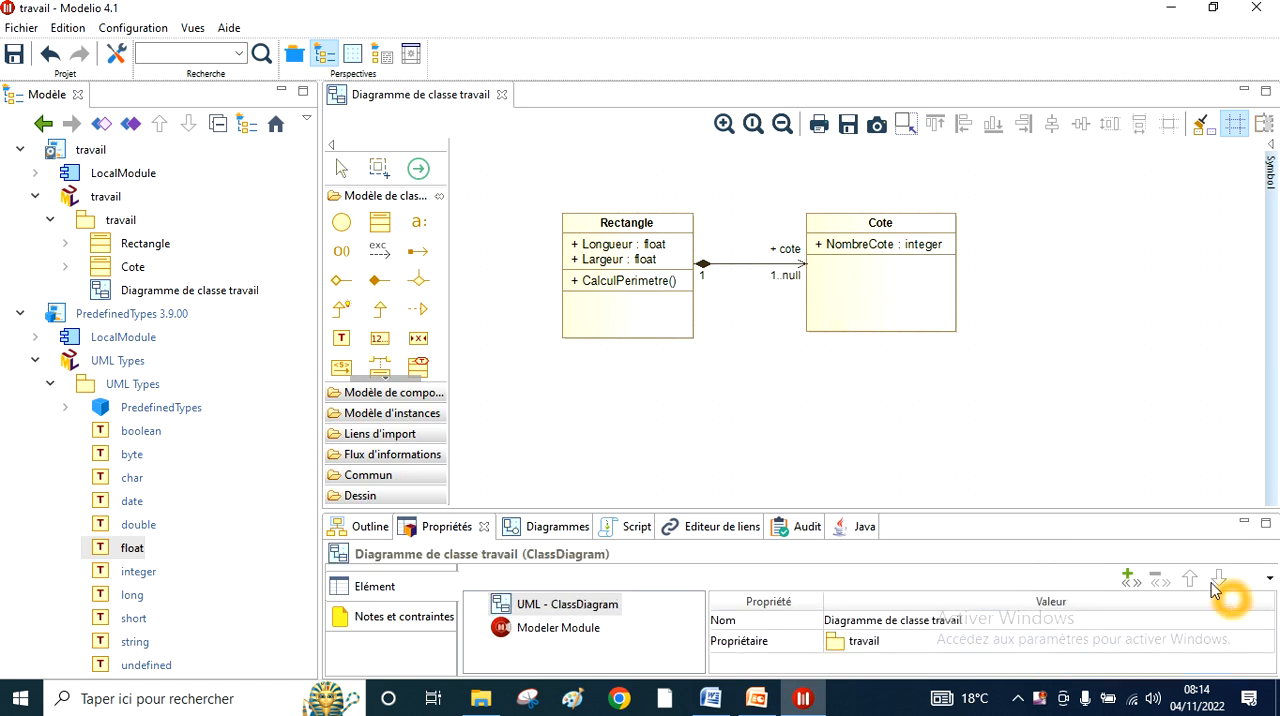
# - Replace the maximum multiplicity at the composition's Cote end with 4 and save the project
pyautogui.click(787, 277)
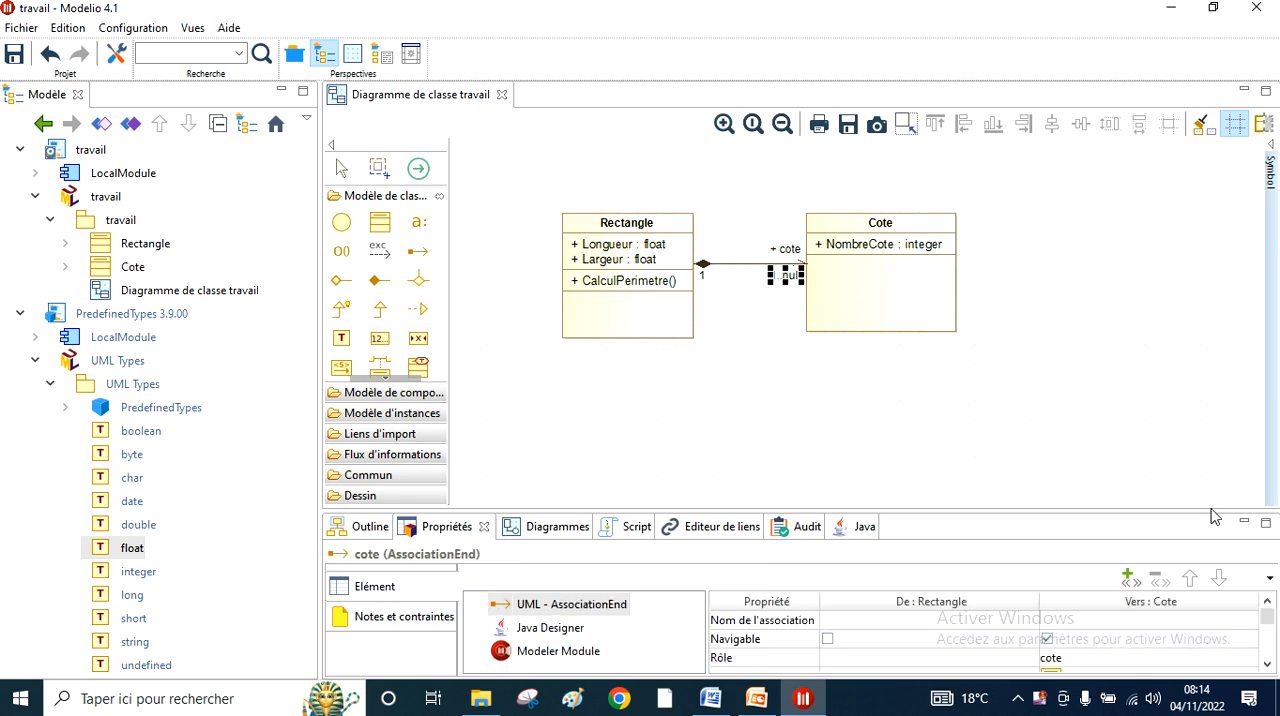
pyautogui.click(1268, 666)
pyautogui.click(1268, 666)
pyautogui.click(1268, 666)
pyautogui.click(1268, 666)
pyautogui.click(1268, 666)
pyautogui.click(1055, 648)
pyautogui.click(1057, 647)
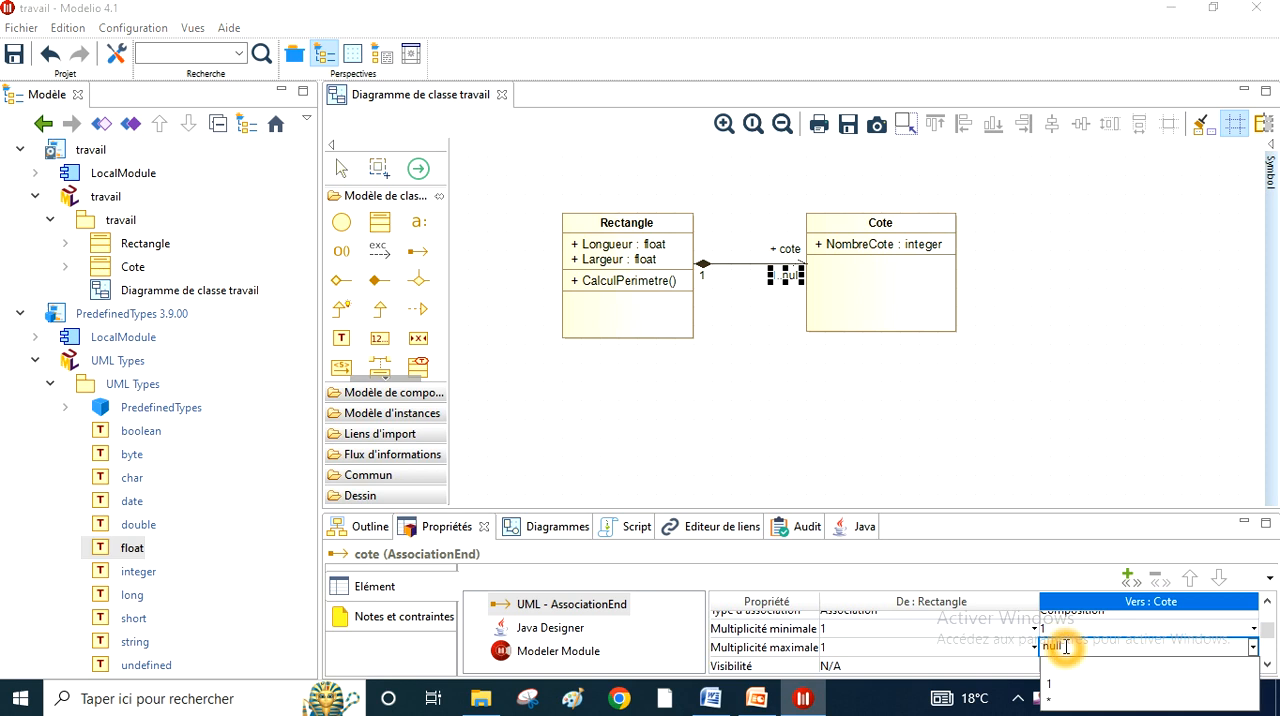
pyautogui.click(1064, 647)
pyautogui.press('BackSpace')
pyautogui.press('BackSpace')
pyautogui.press('BackSpace')
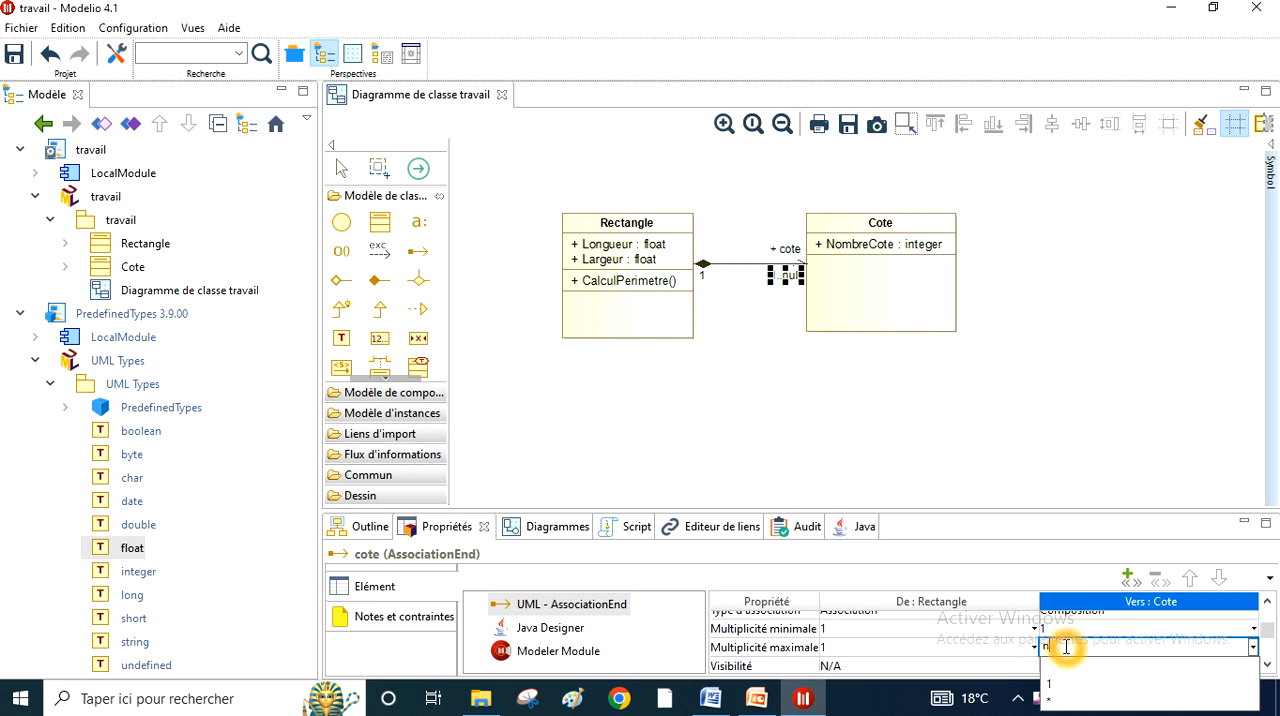
pyautogui.write('4')
pyautogui.click(1021, 667)
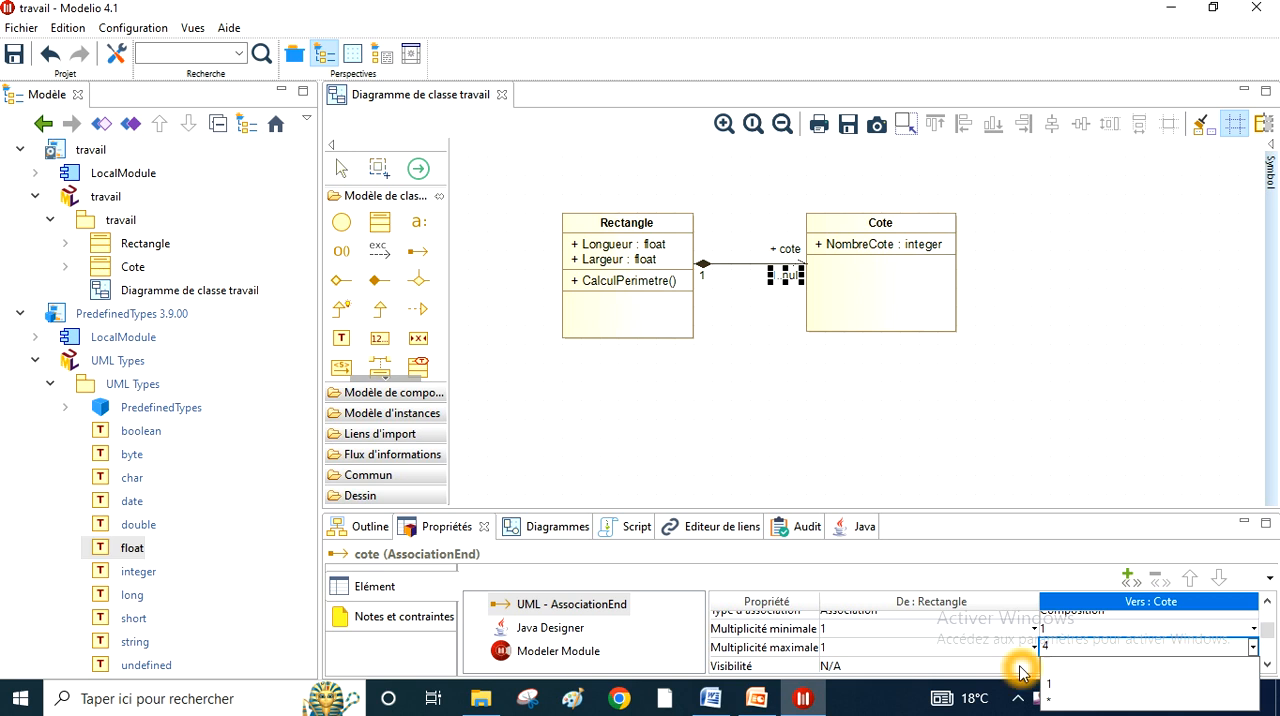
pyautogui.click(890, 420)
pyautogui.click(802, 288)
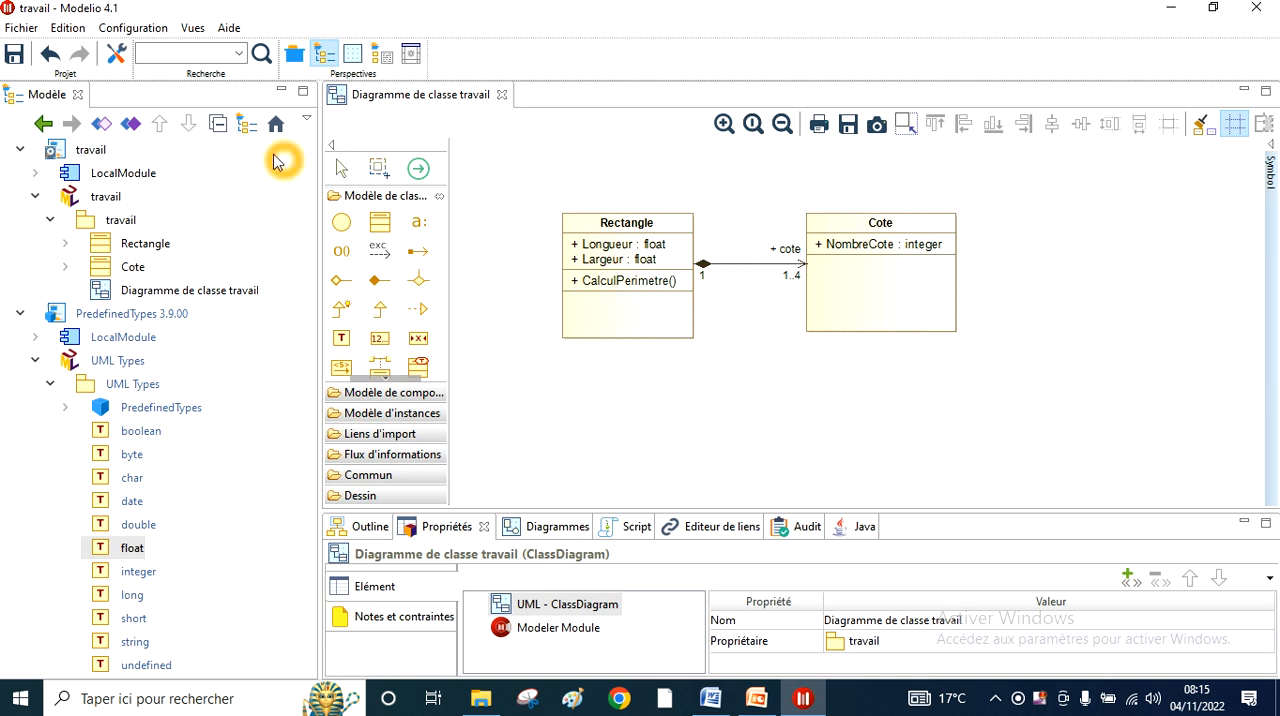
pyautogui.click(15, 60)
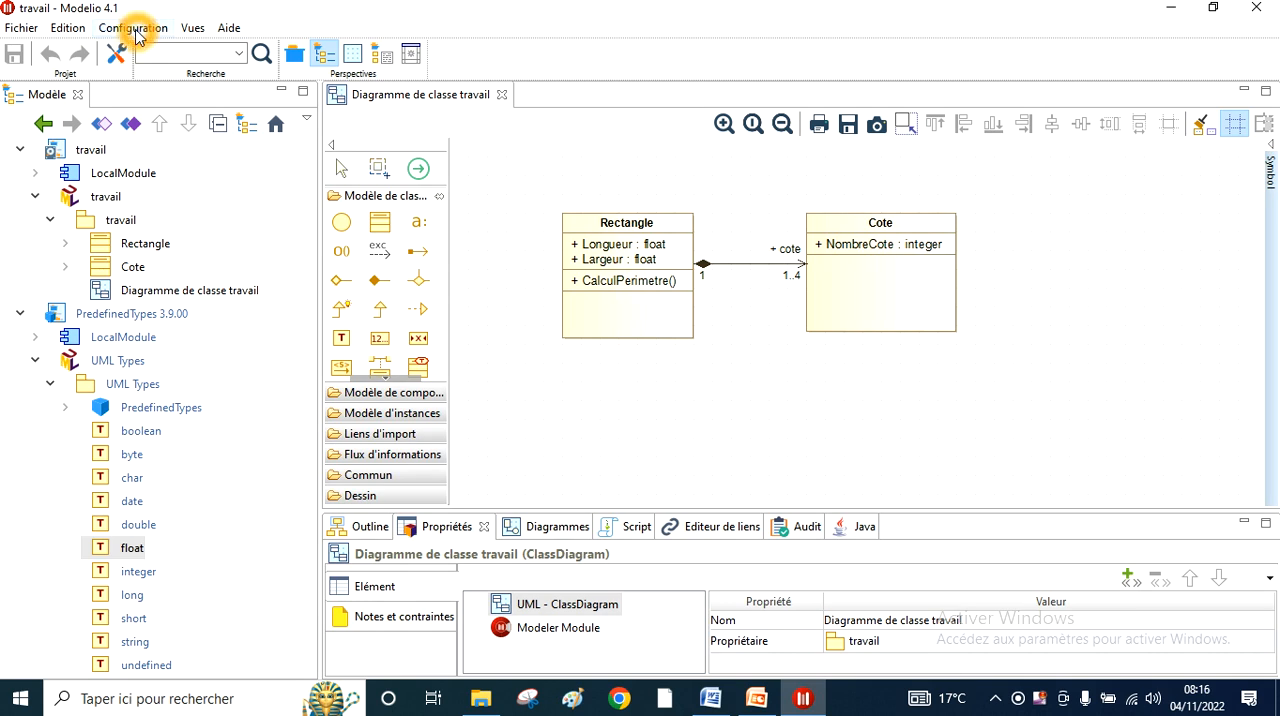
# - Check which modules are installed in the project configuration and whether Java Designer is active
pyautogui.click(136, 36)
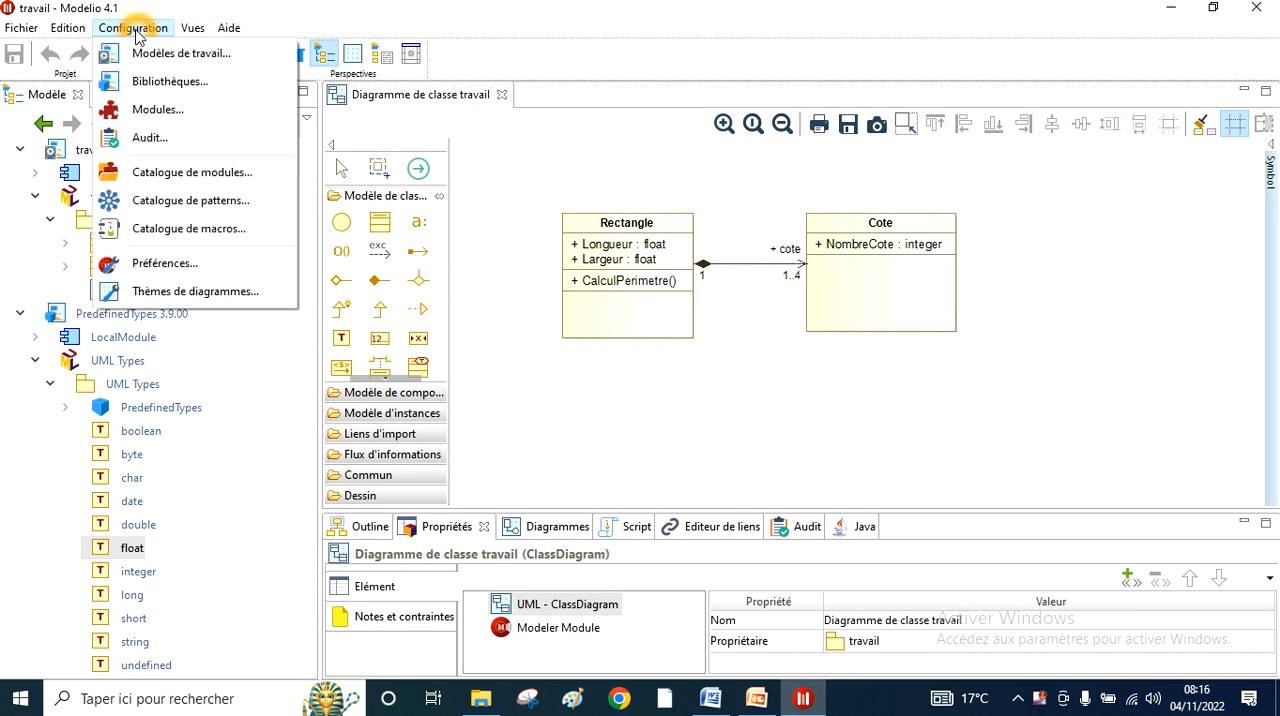
pyautogui.click(158, 111)
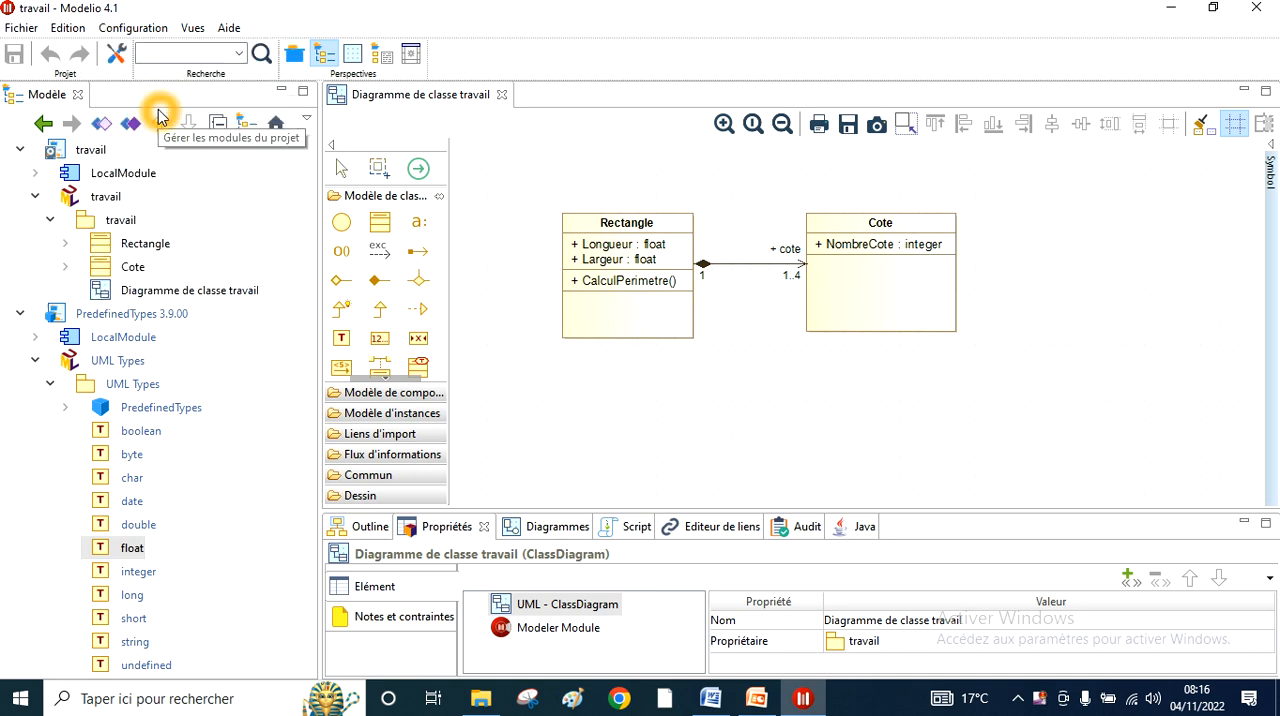
pyautogui.click(158, 116)
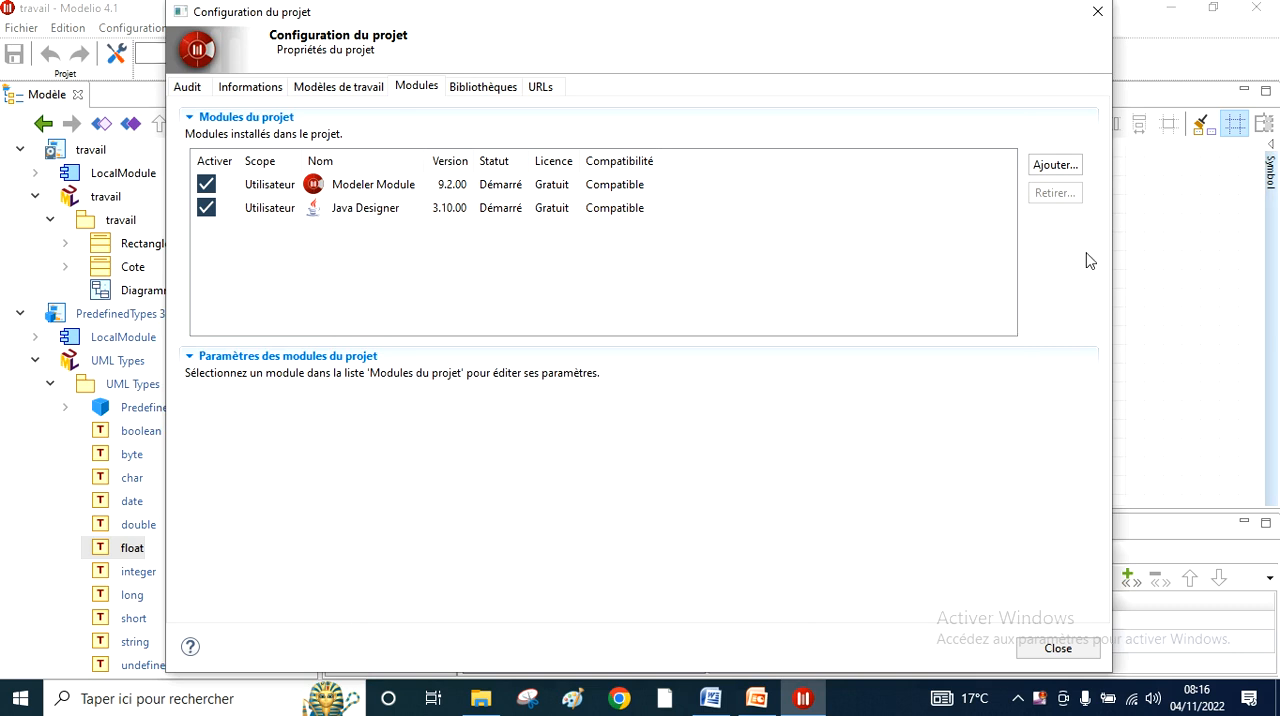
pyautogui.click(1060, 651)
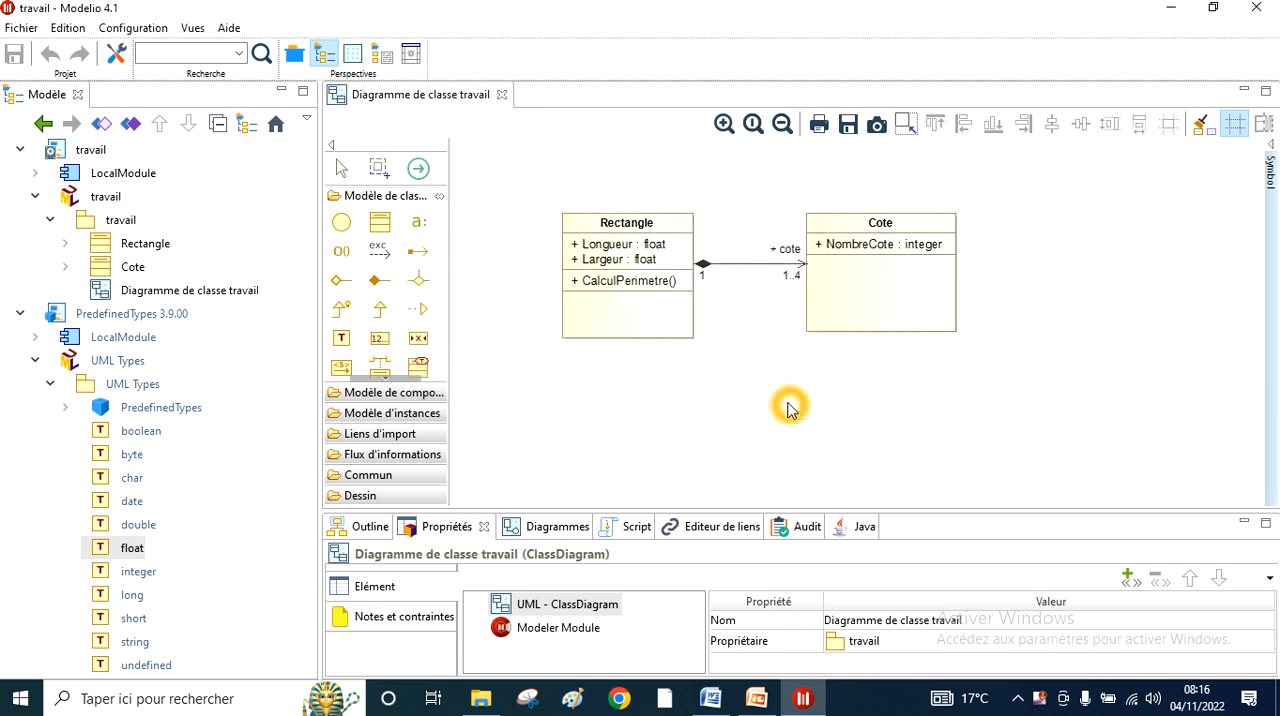
# - Mark the Rectangle class as a Java element
pyautogui.click(140, 246)
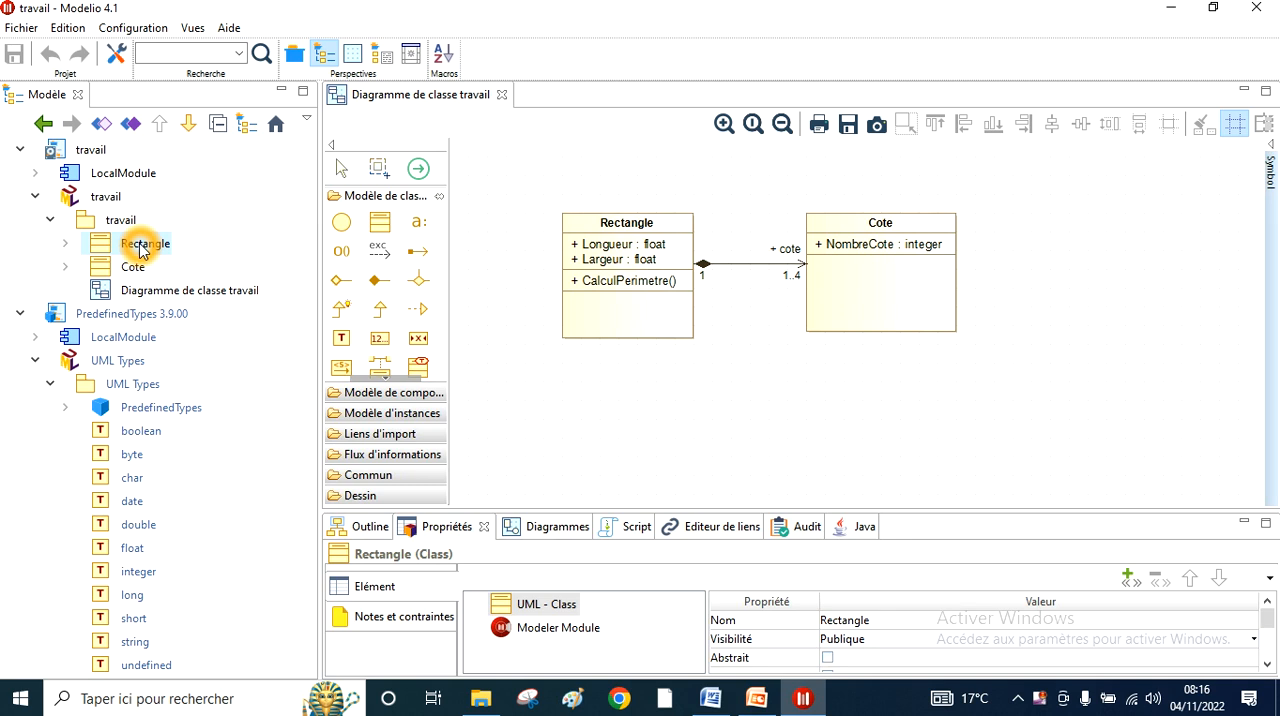
pyautogui.click(850, 529)
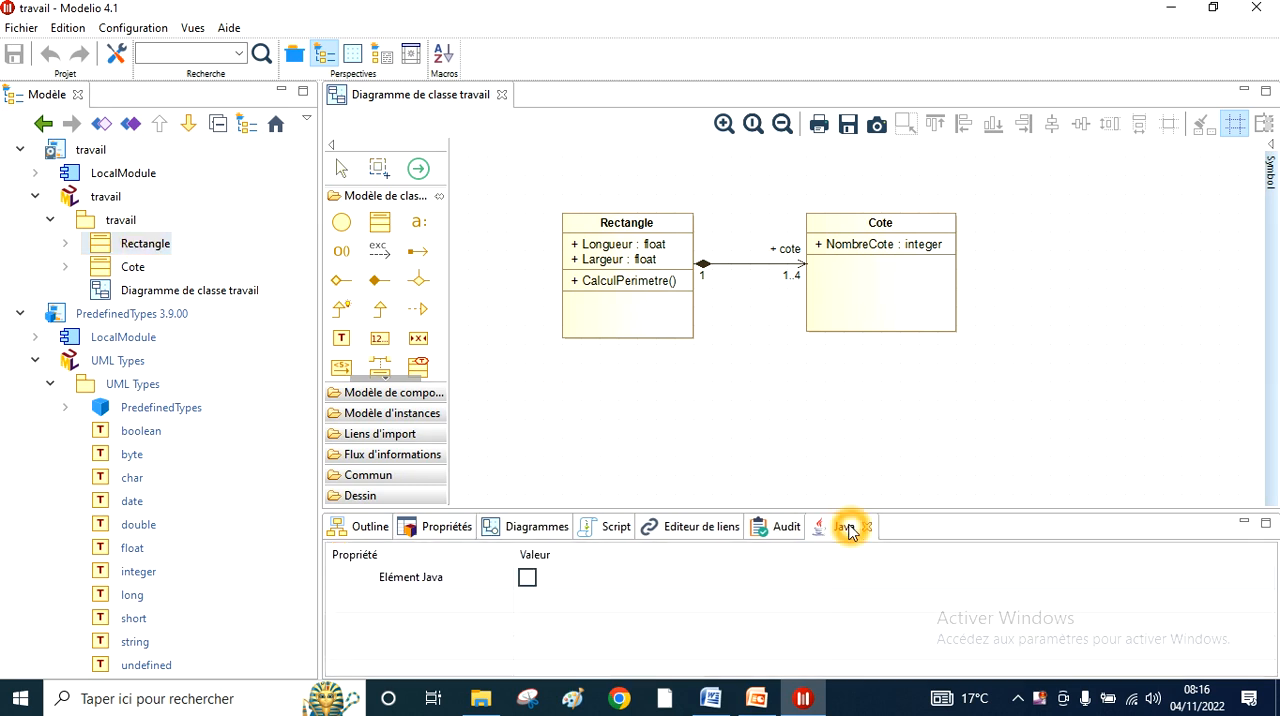
pyautogui.click(527, 580)
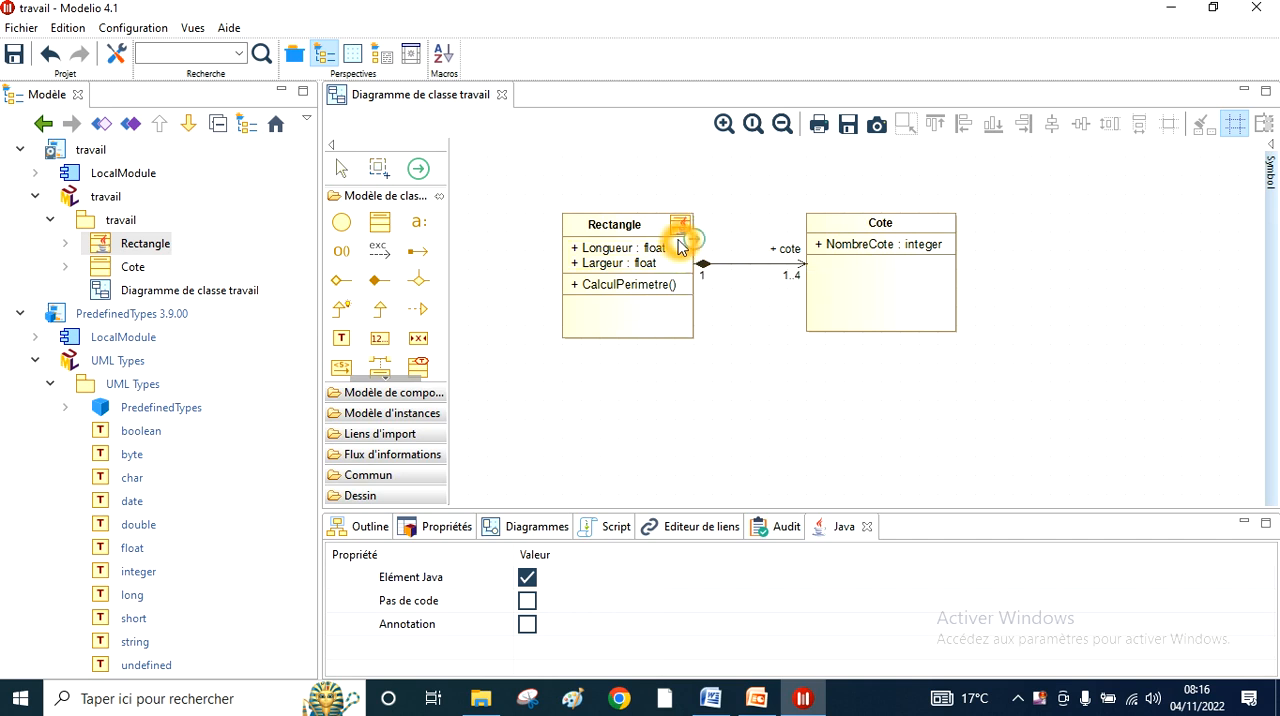
# - Mark the Cote class in the diagram as a Java element
pyautogui.click(900, 258)
pyautogui.click(900, 258)
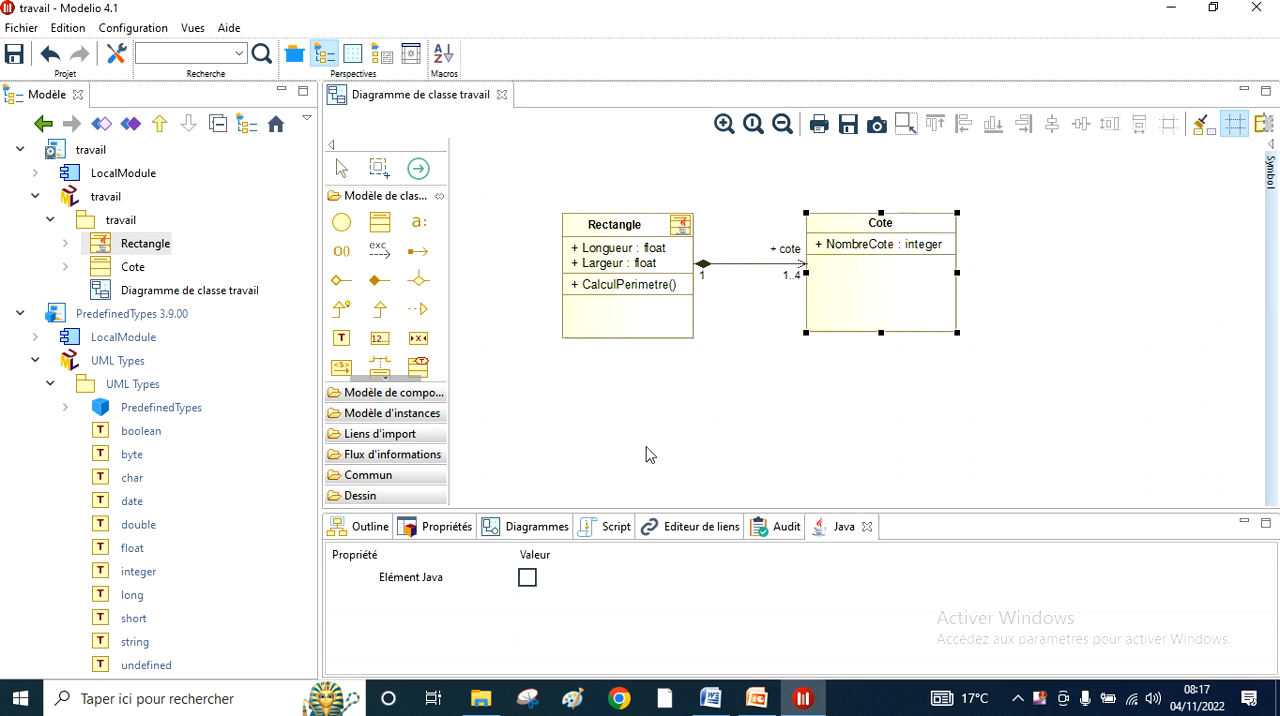
pyautogui.click(529, 580)
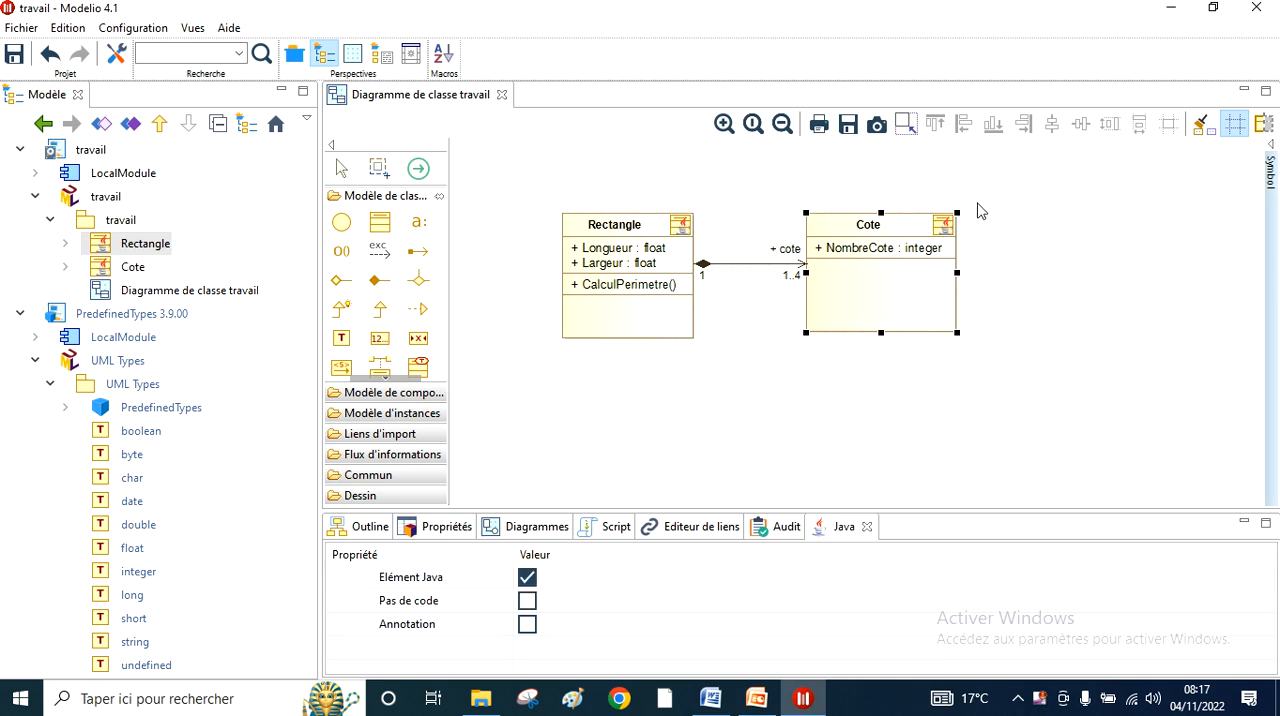
pyautogui.click(953, 232)
pyautogui.click(969, 260)
# - Generate the Java code for the Rectangle class and open its source for viewing
pyautogui.click(145, 251)
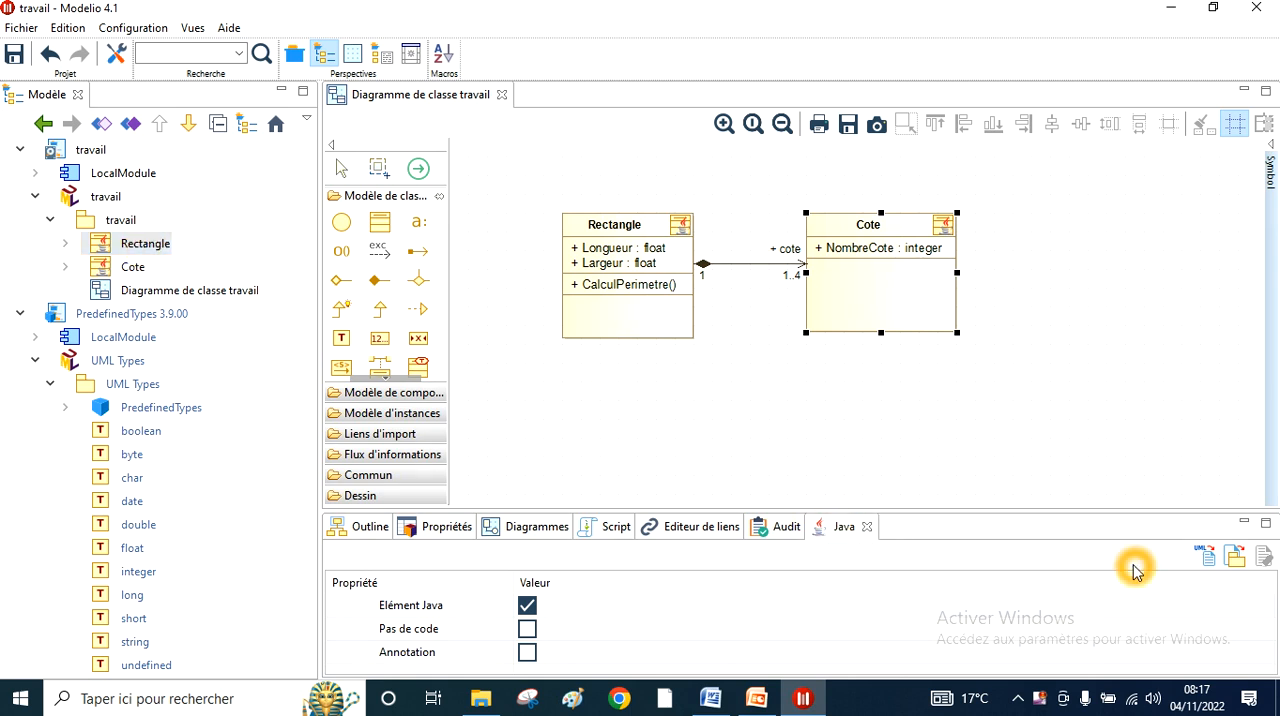
pyautogui.click(1208, 560)
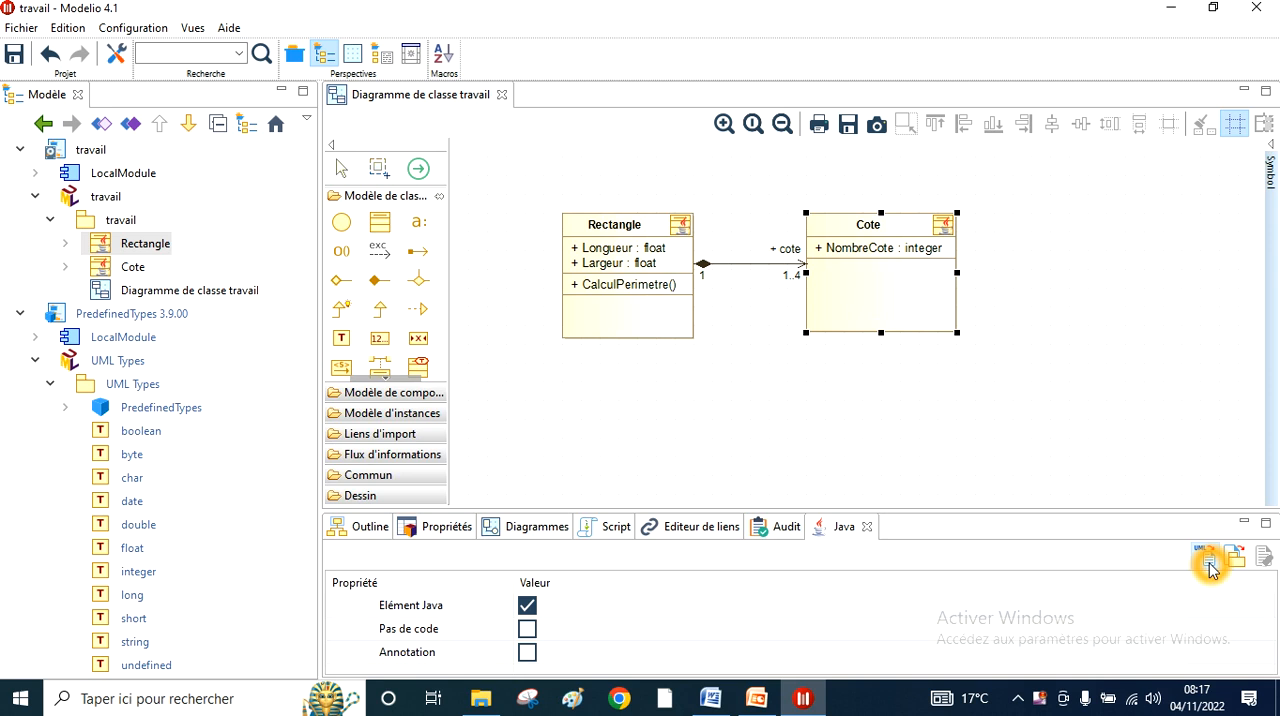
pyautogui.click(1208, 562)
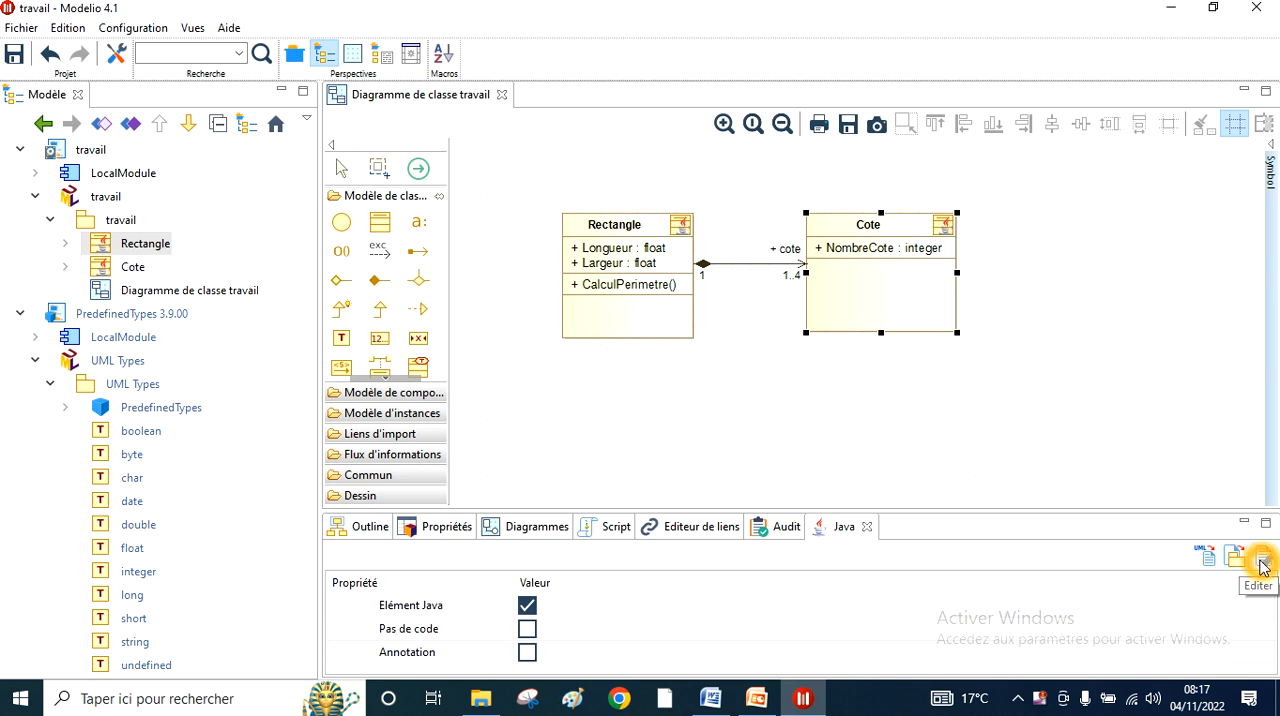
pyautogui.click(1208, 560)
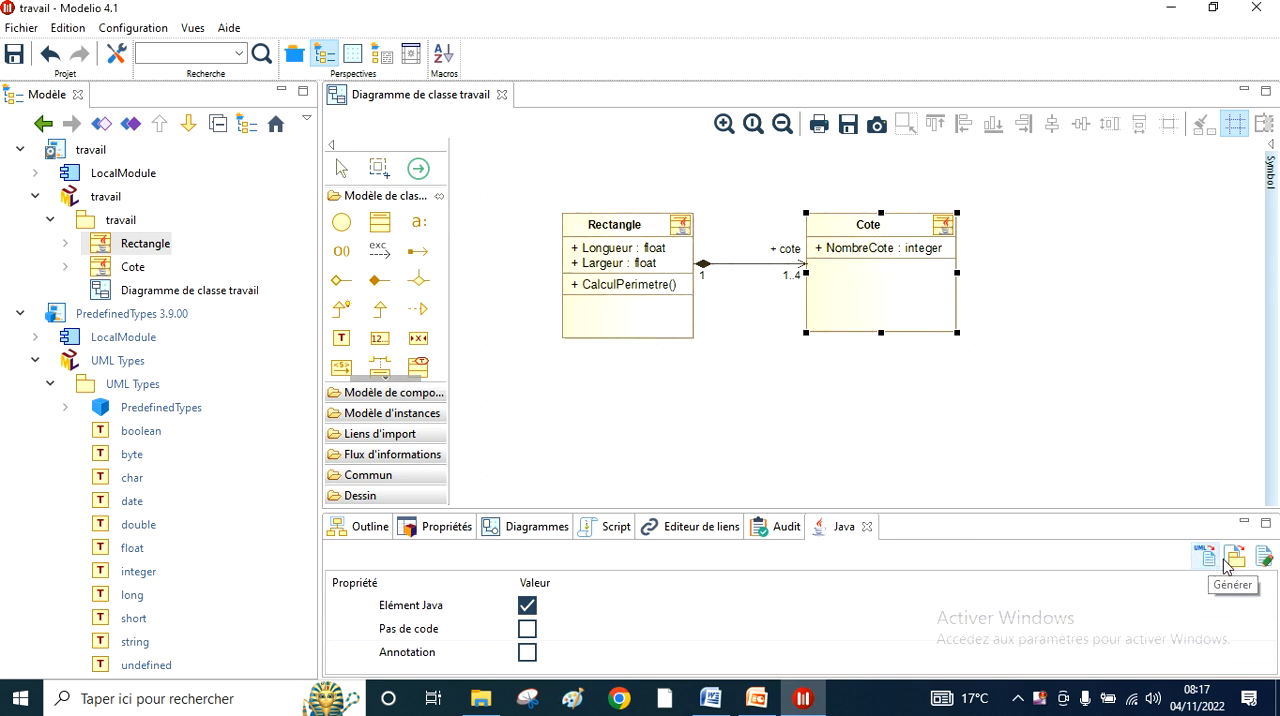
pyautogui.click(1268, 560)
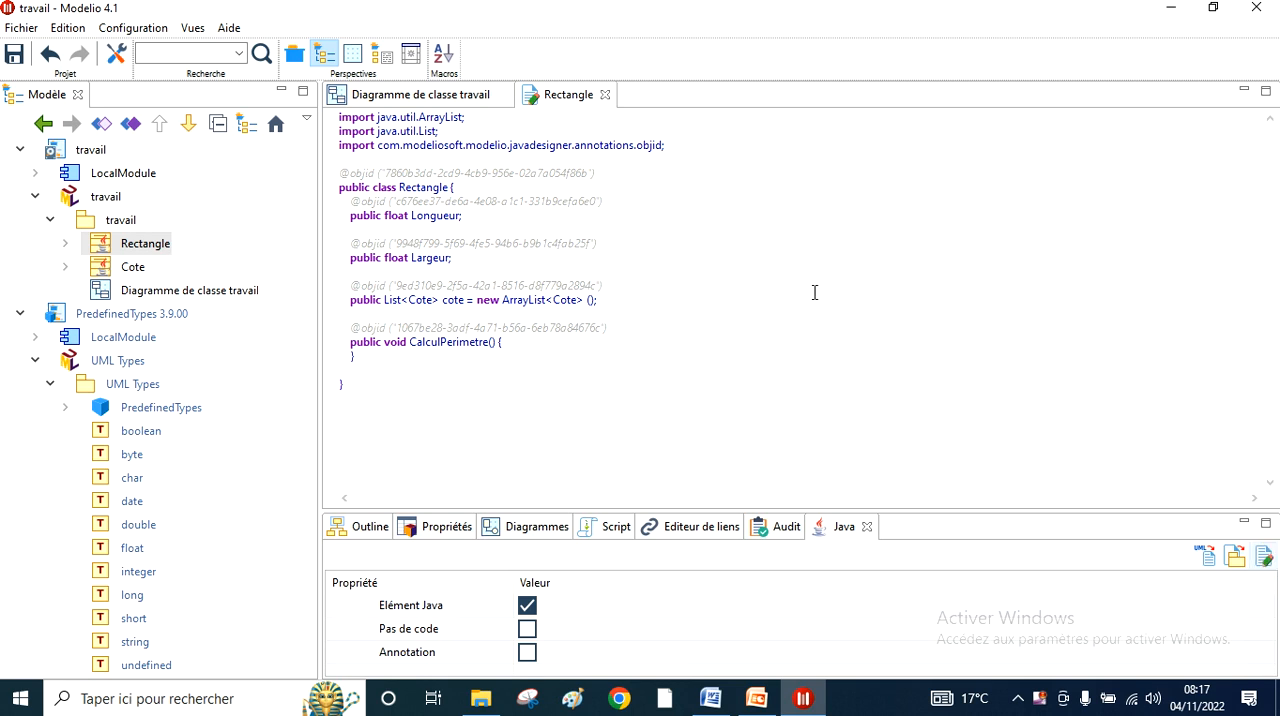
pyautogui.click(780, 333)
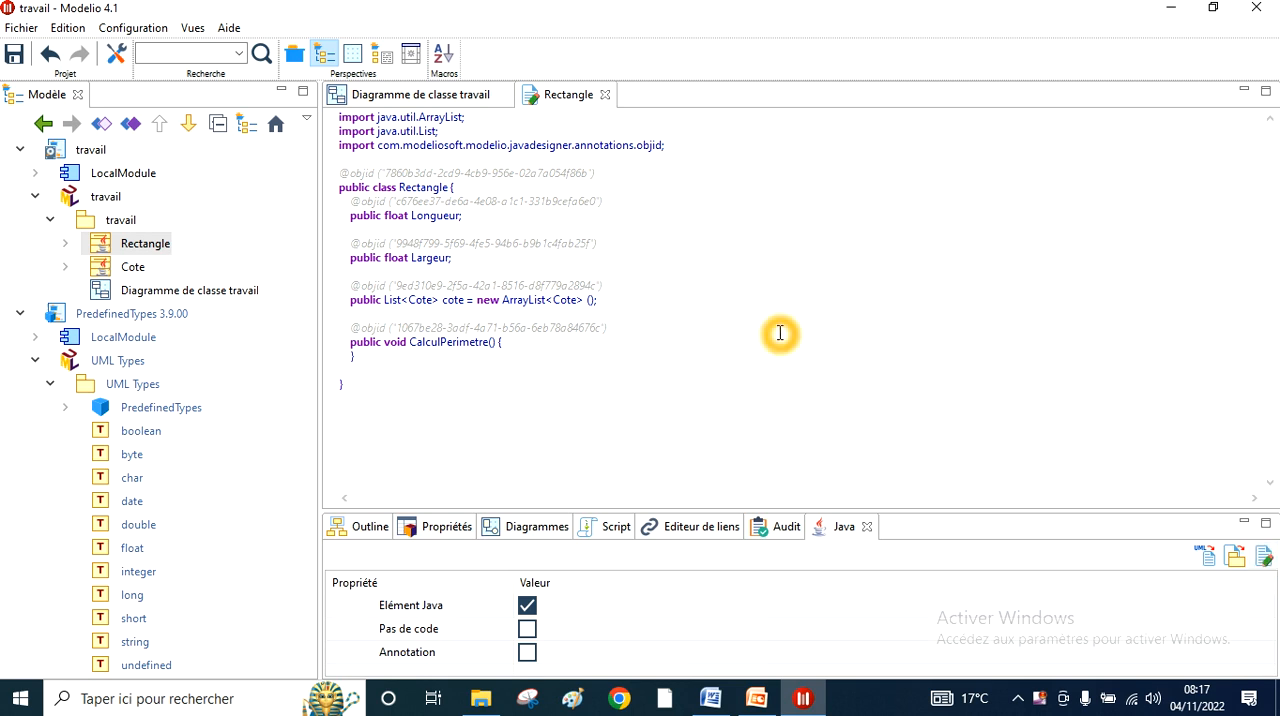
pyautogui.click(397, 141)
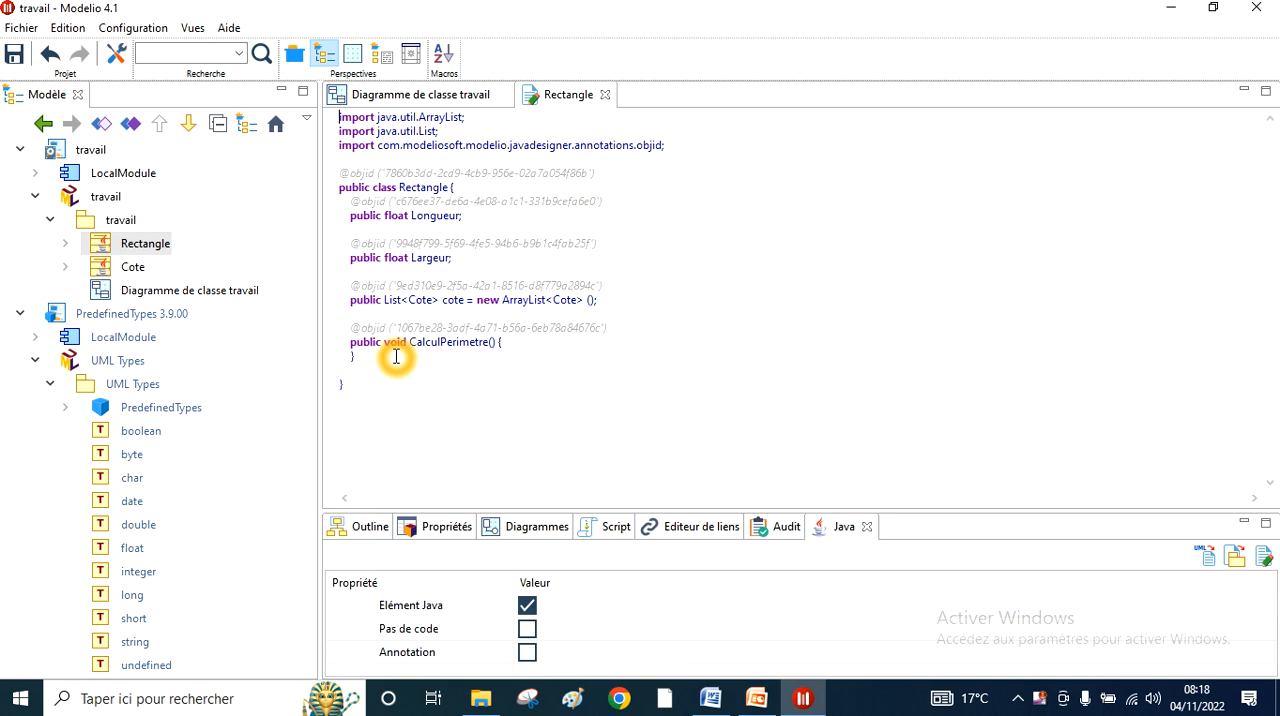
# - Return to the class diagram and enable the Java getter for Rectangle's Longueur attribute
pyautogui.click(420, 94)
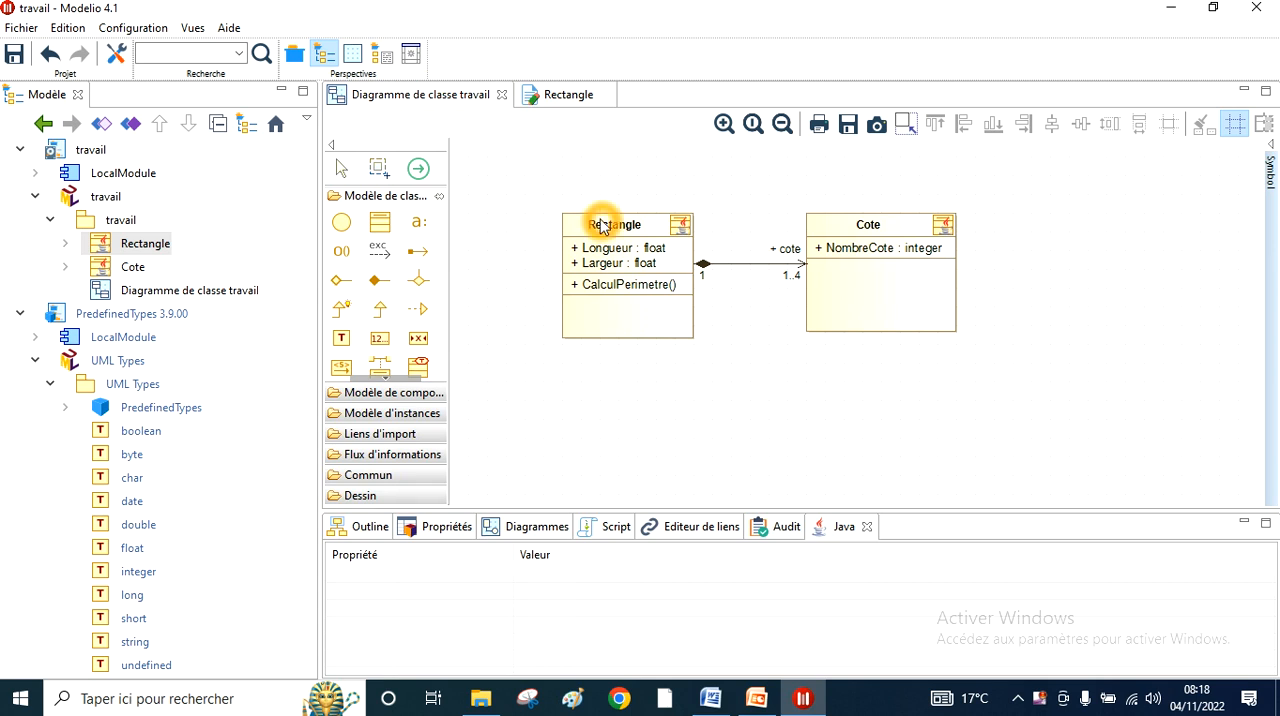
pyautogui.moveTo(590, 290)
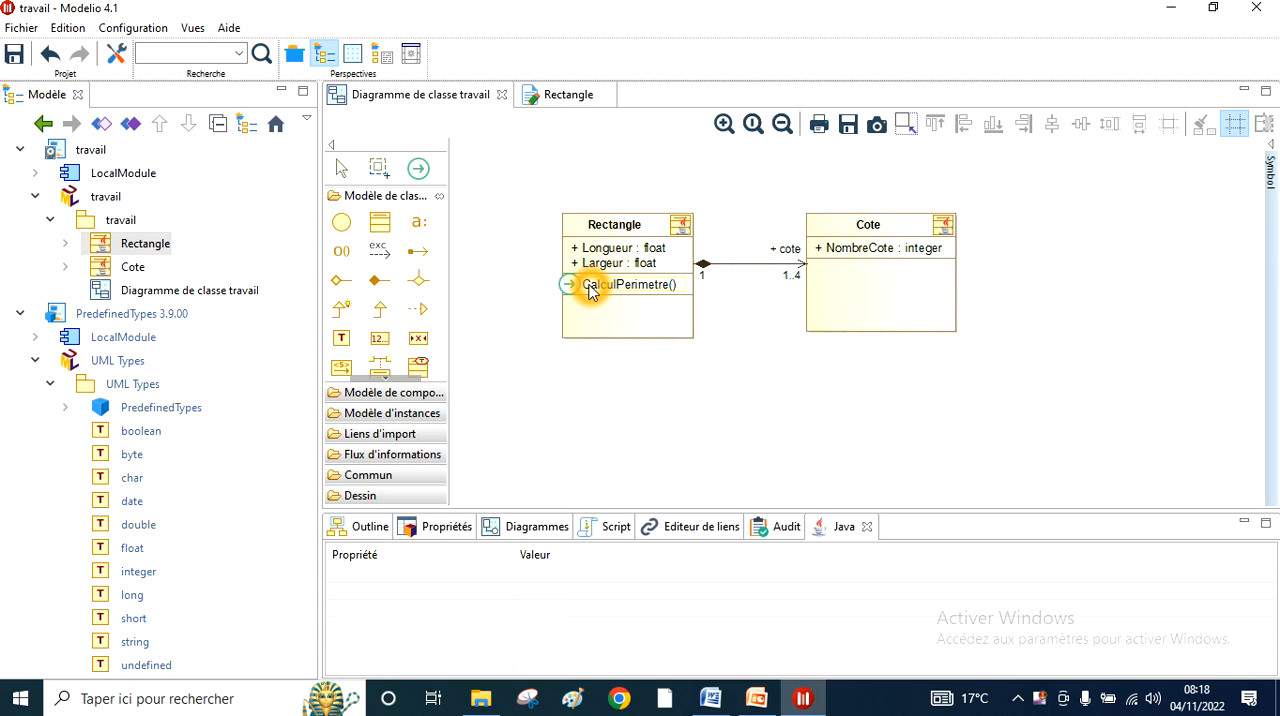
pyautogui.click(590, 288)
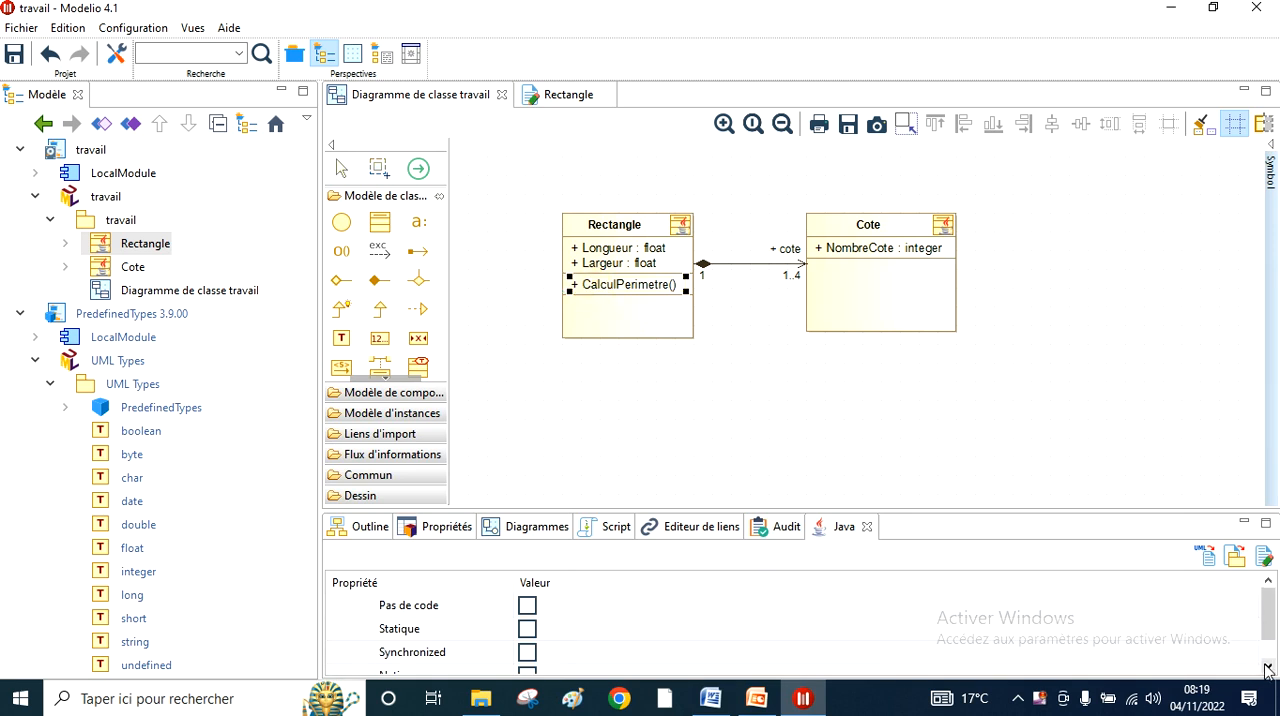
pyautogui.click(616, 254)
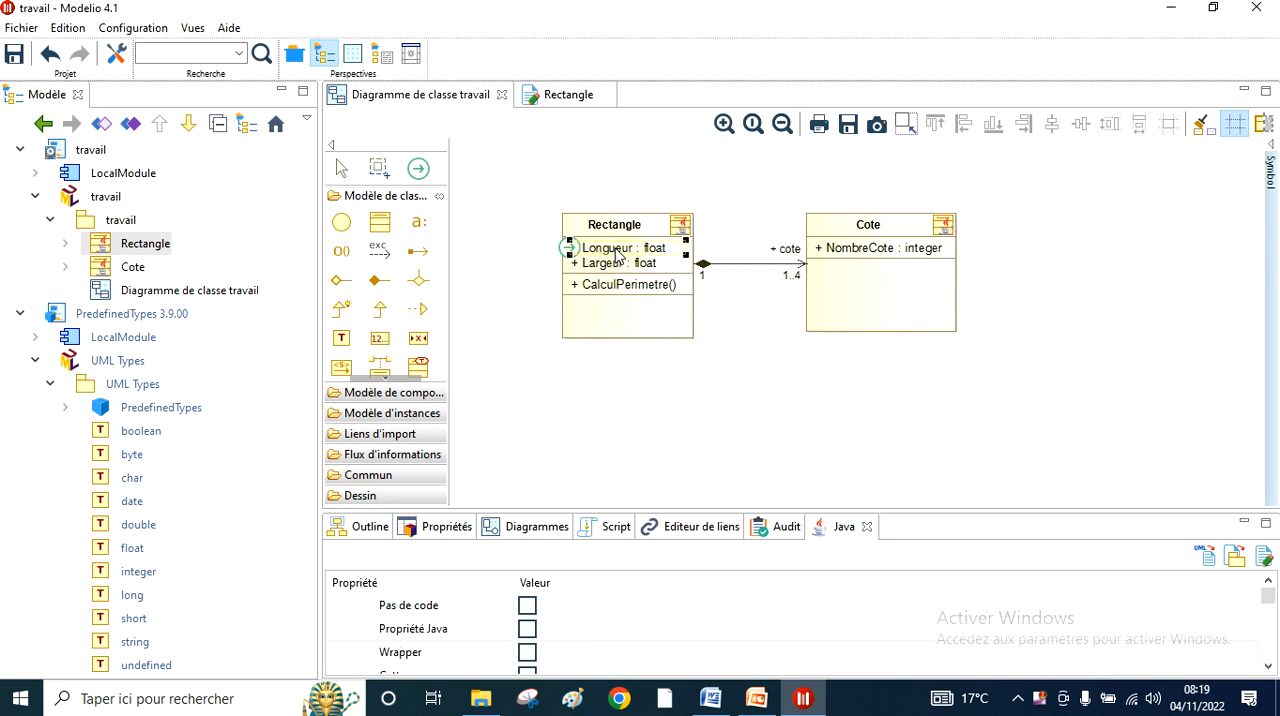
pyautogui.click(1268, 666)
pyautogui.click(1268, 666)
pyautogui.click(1268, 666)
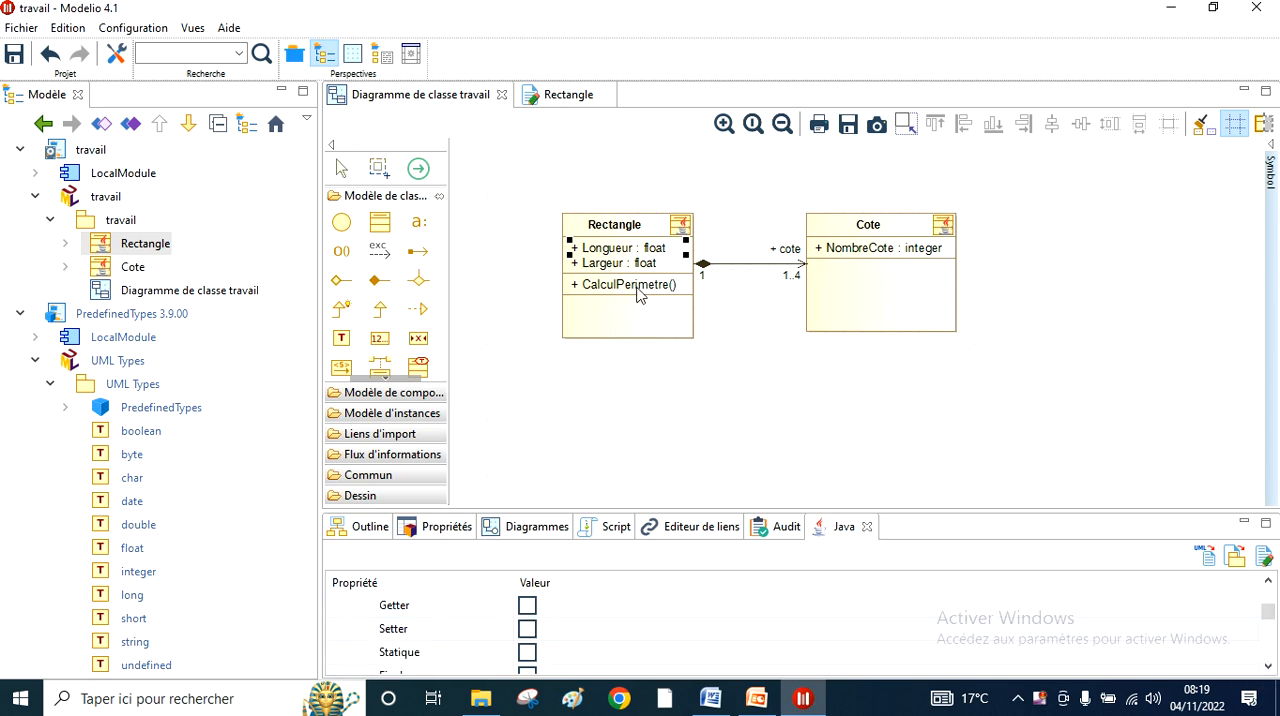
pyautogui.click(525, 607)
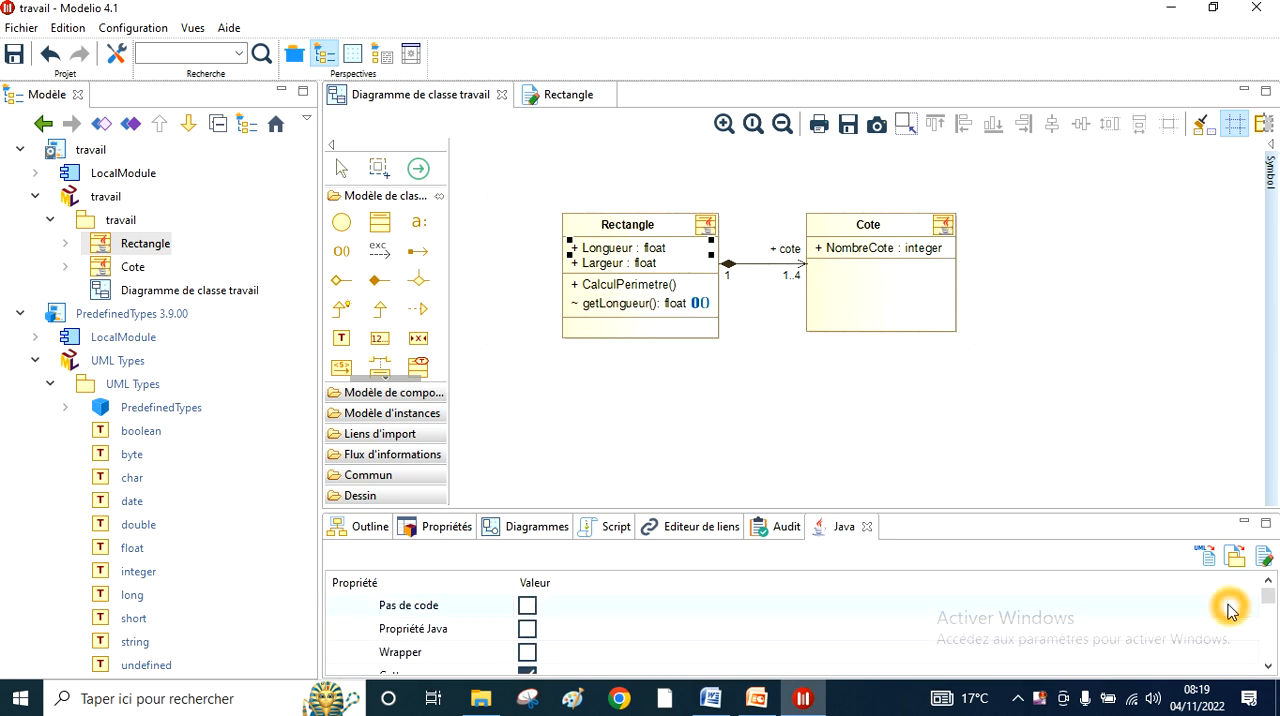
# - Enable the Java setter for Rectangle's Longueur attribute
pyautogui.click(1269, 665)
pyautogui.click(1269, 665)
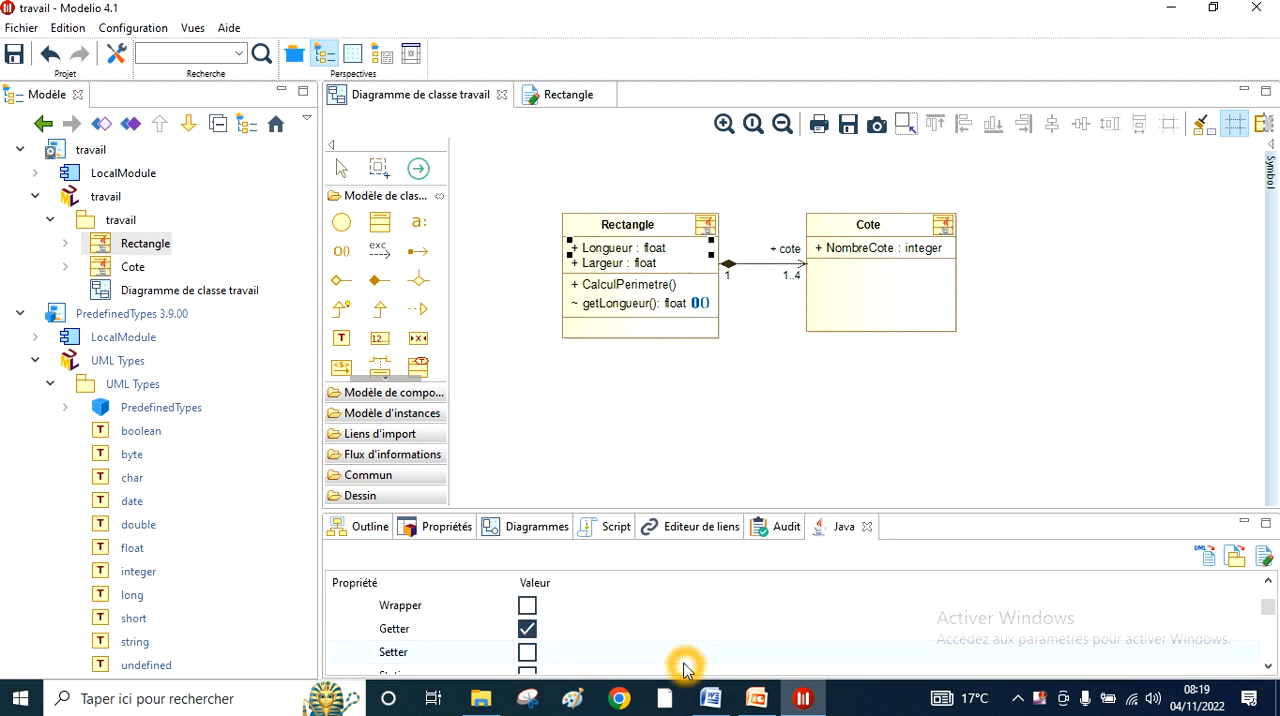
pyautogui.click(528, 654)
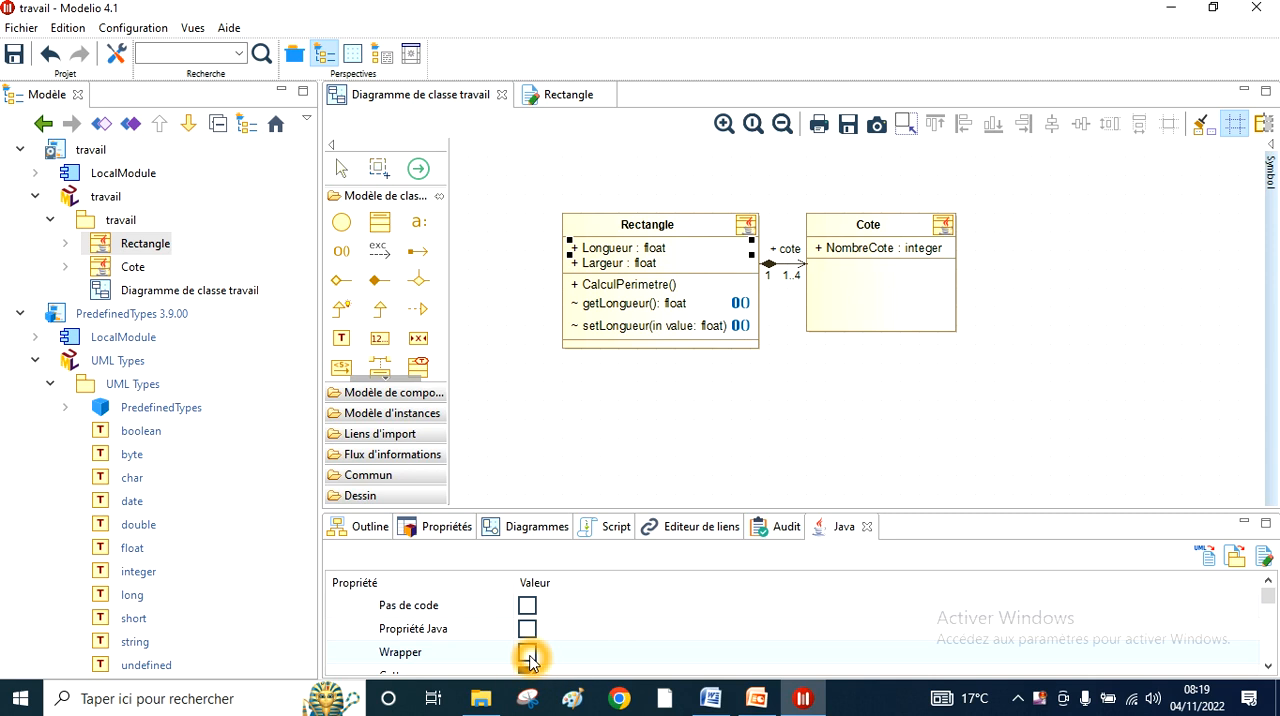
pyautogui.click(1269, 666)
pyautogui.click(1269, 666)
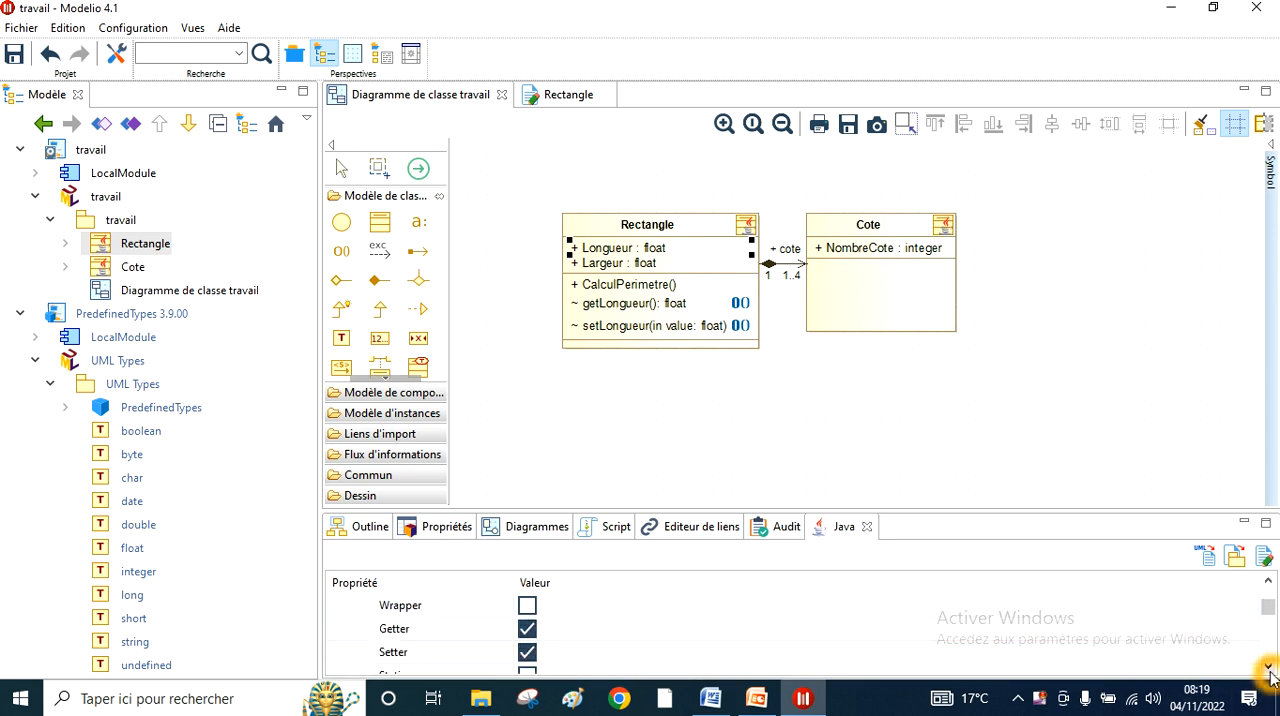
pyautogui.click(706, 691)
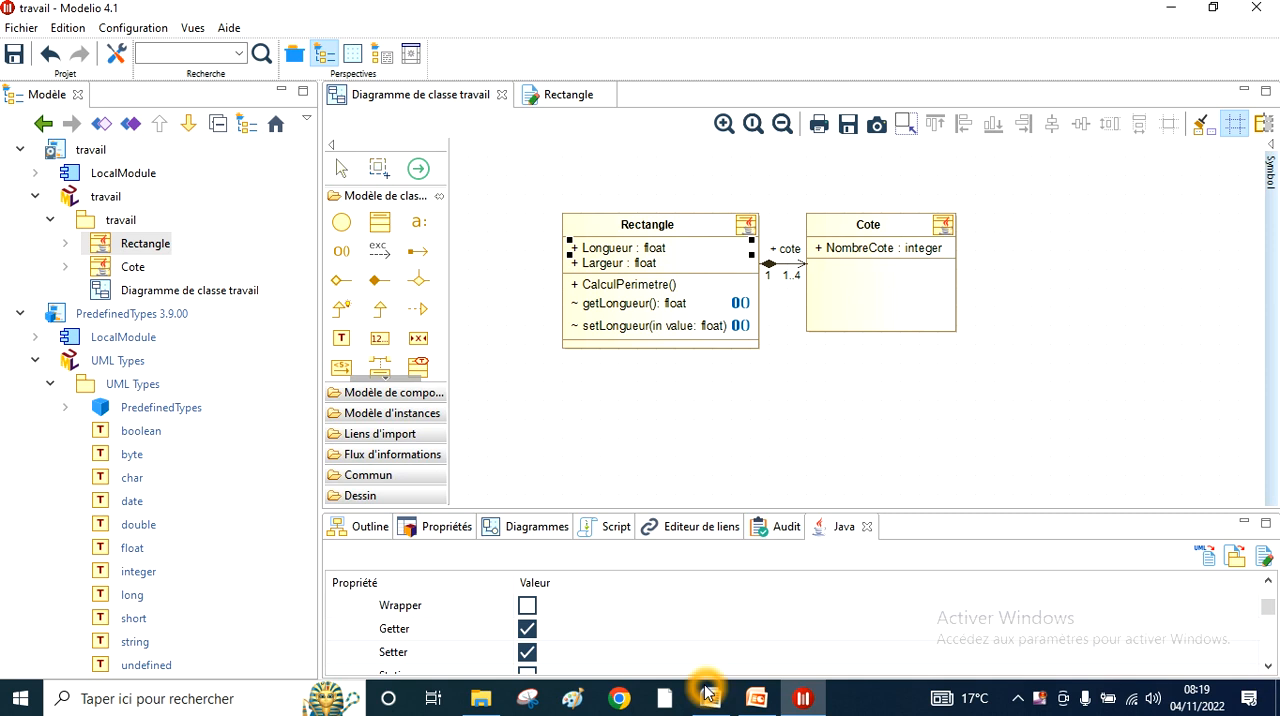
pyautogui.click(431, 642)
pyautogui.click(622, 310)
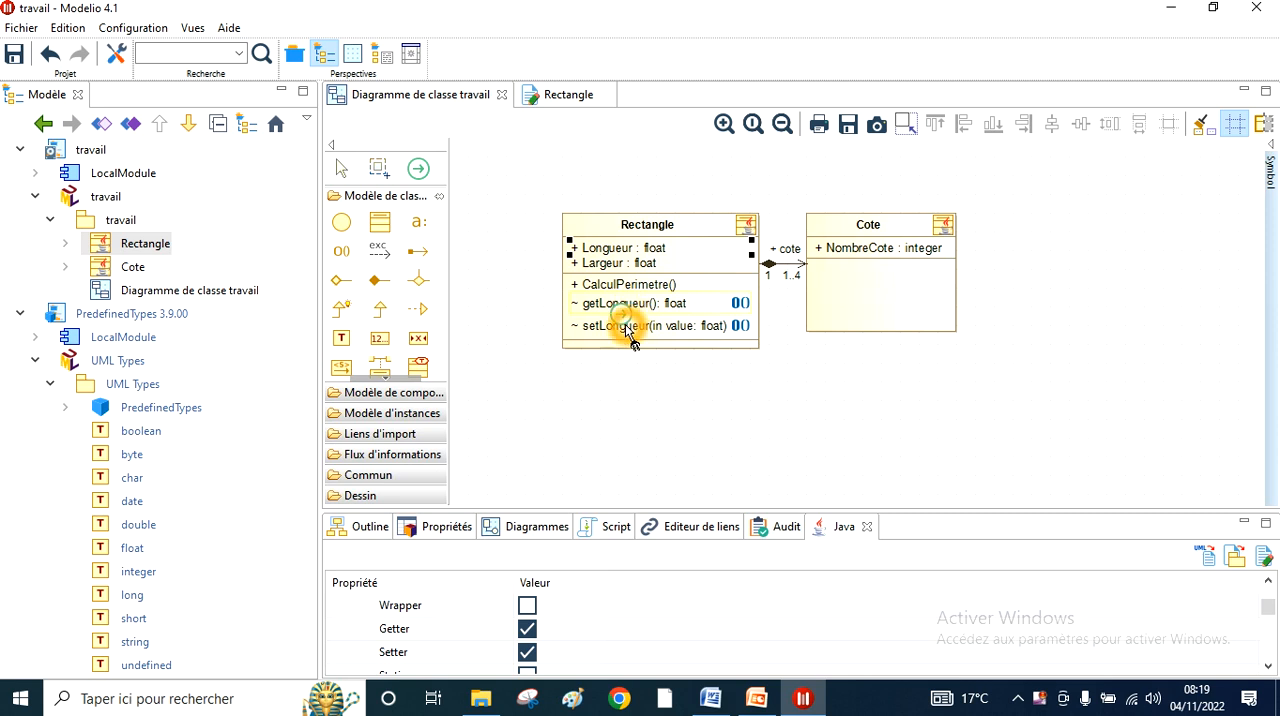
# - Enable the Java setter for Rectangle's Largeur attribute
pyautogui.click(652, 261)
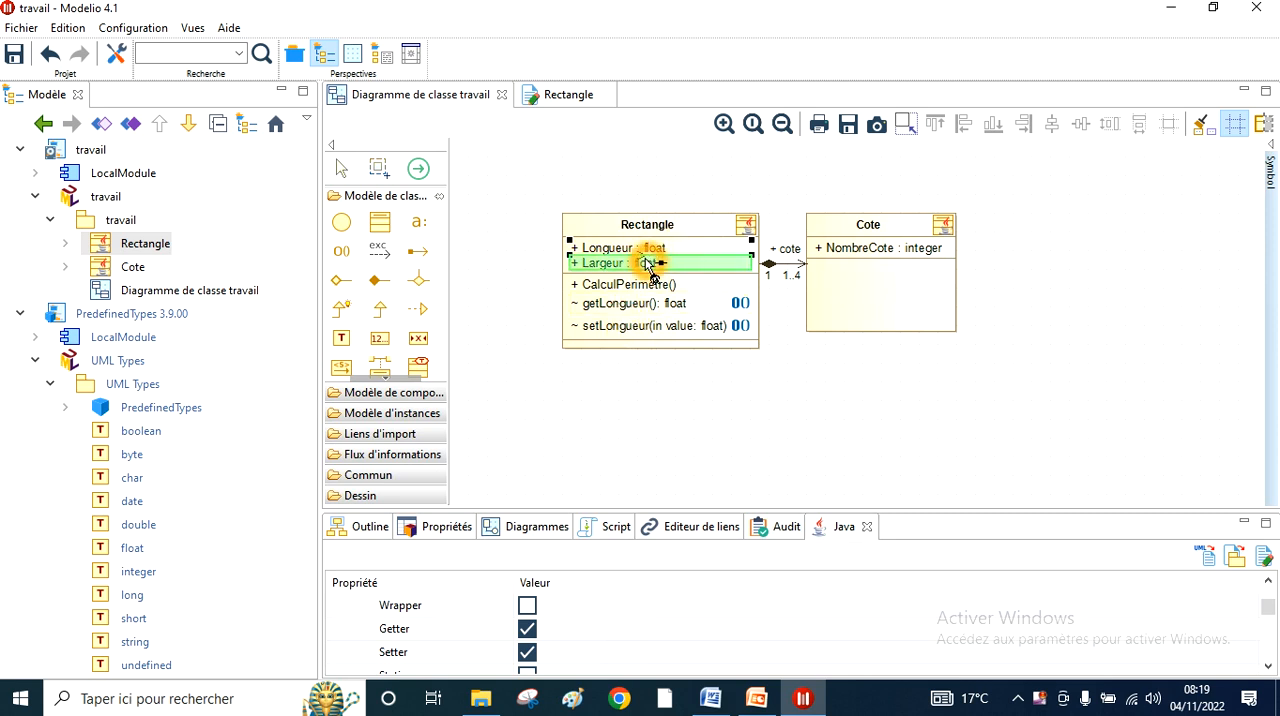
pyautogui.moveTo(647, 262); pyautogui.dragTo(616, 260)
pyautogui.click(607, 261)
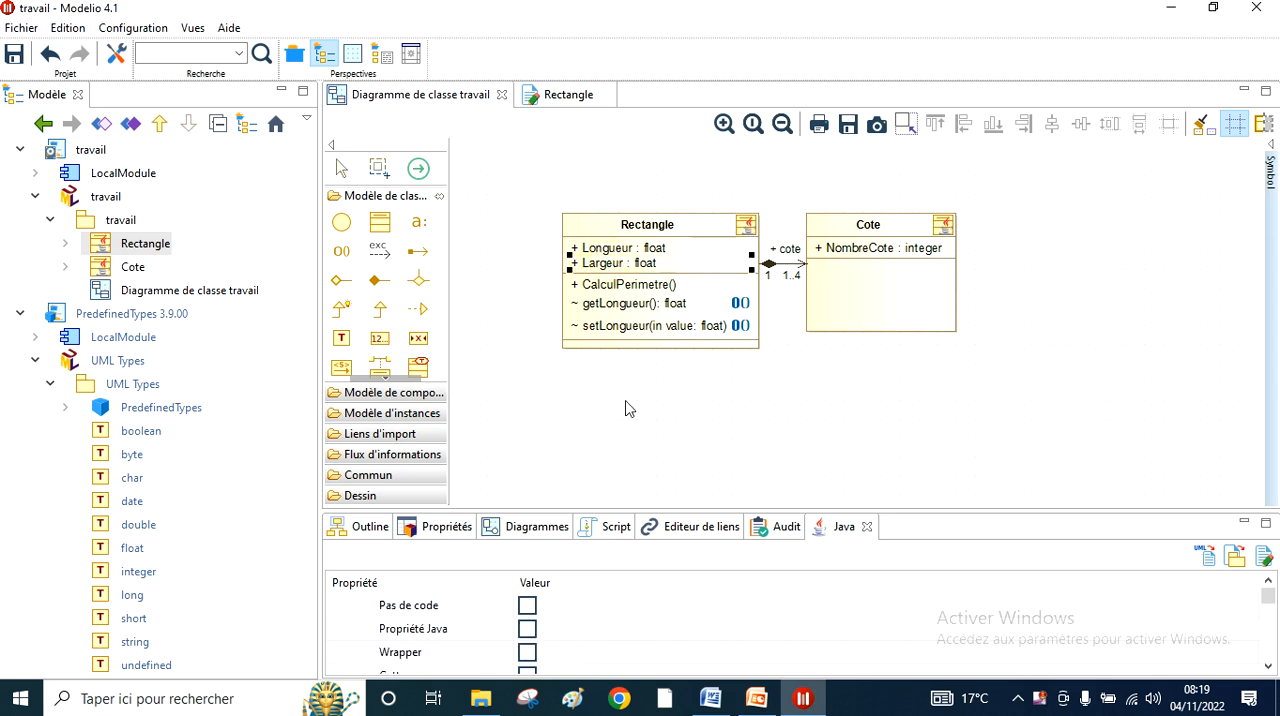
pyautogui.click(1268, 668)
pyautogui.click(1268, 668)
pyautogui.click(1268, 668)
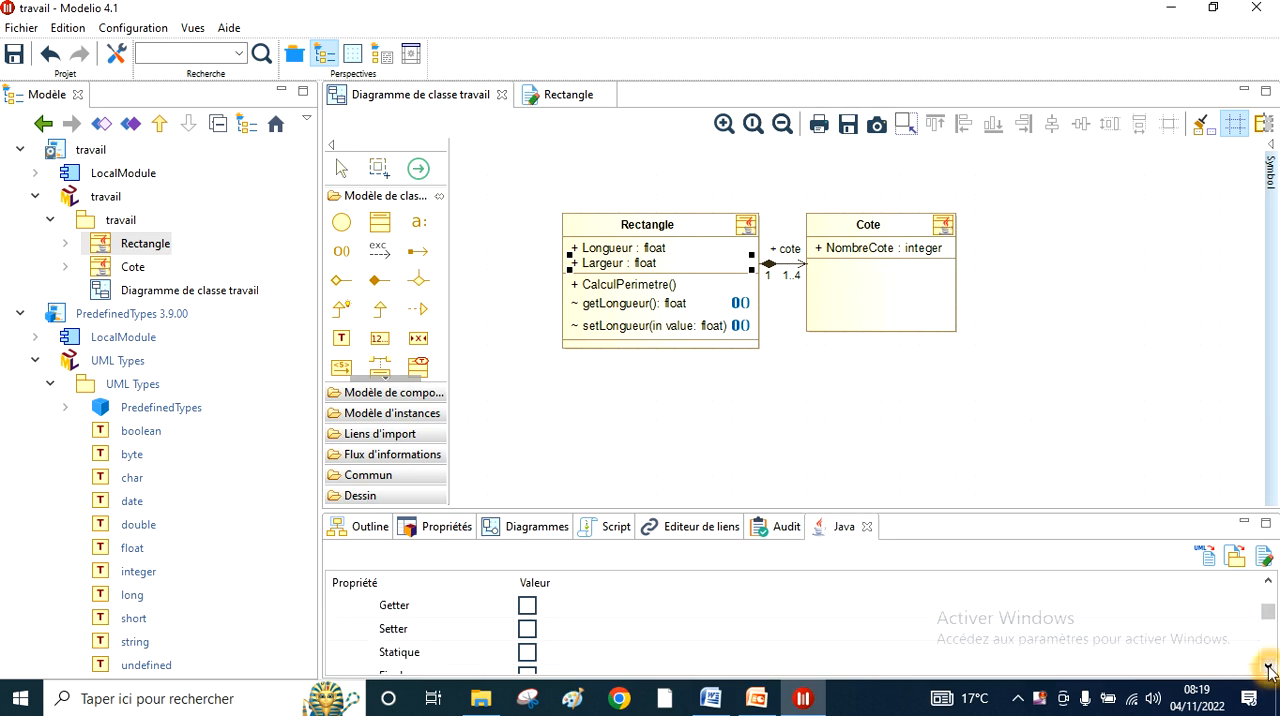
pyautogui.click(527, 628)
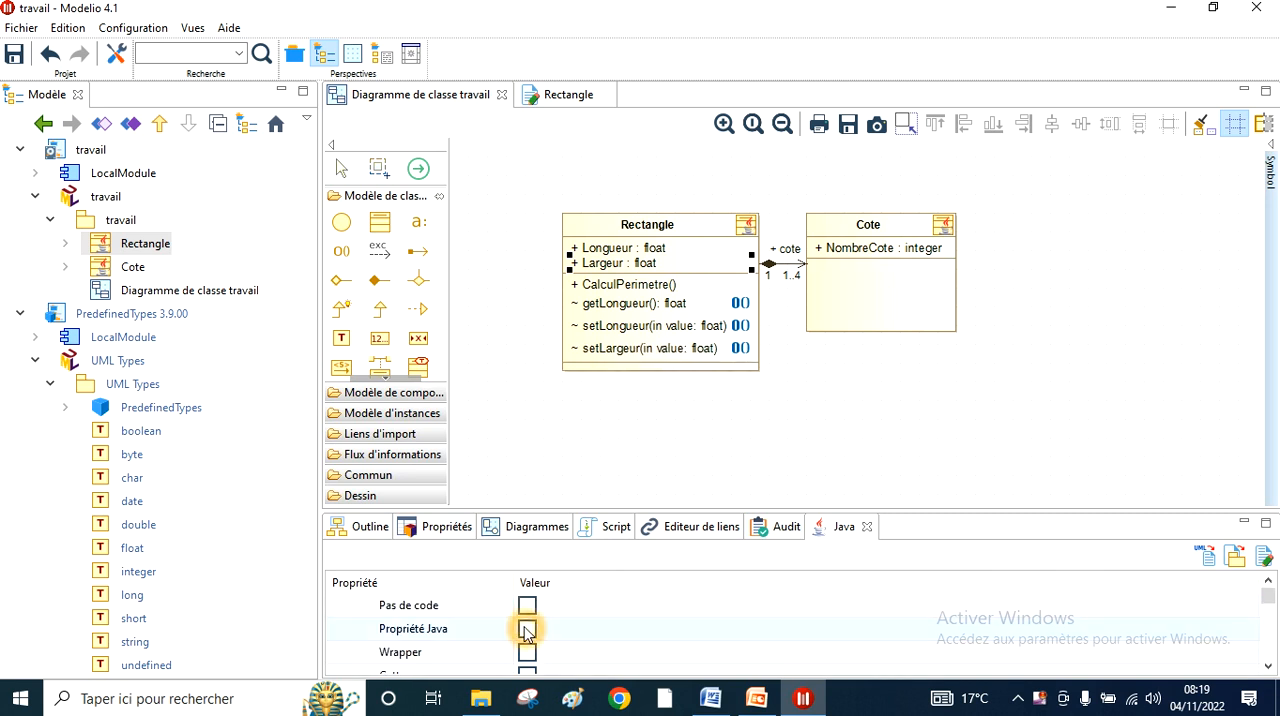
# - Enable the Java getter for Rectangle's Largeur attribute
pyautogui.click(1268, 666)
pyautogui.click(1268, 668)
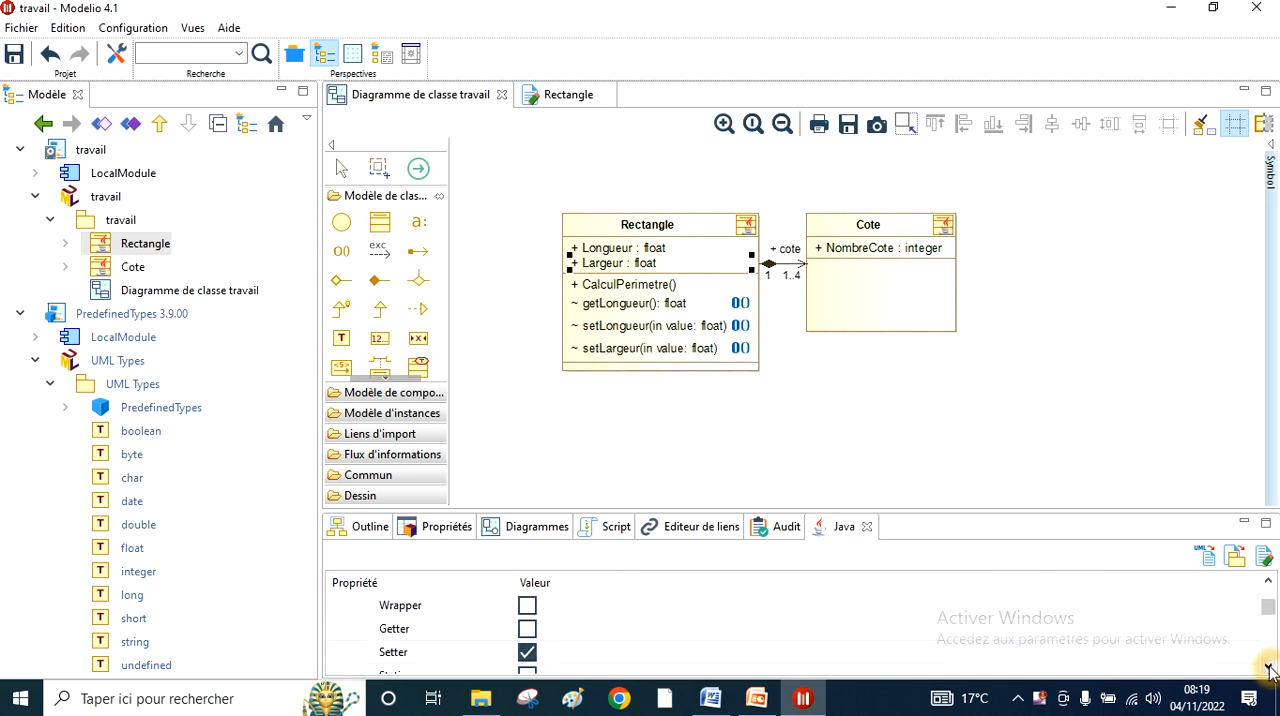
pyautogui.click(527, 628)
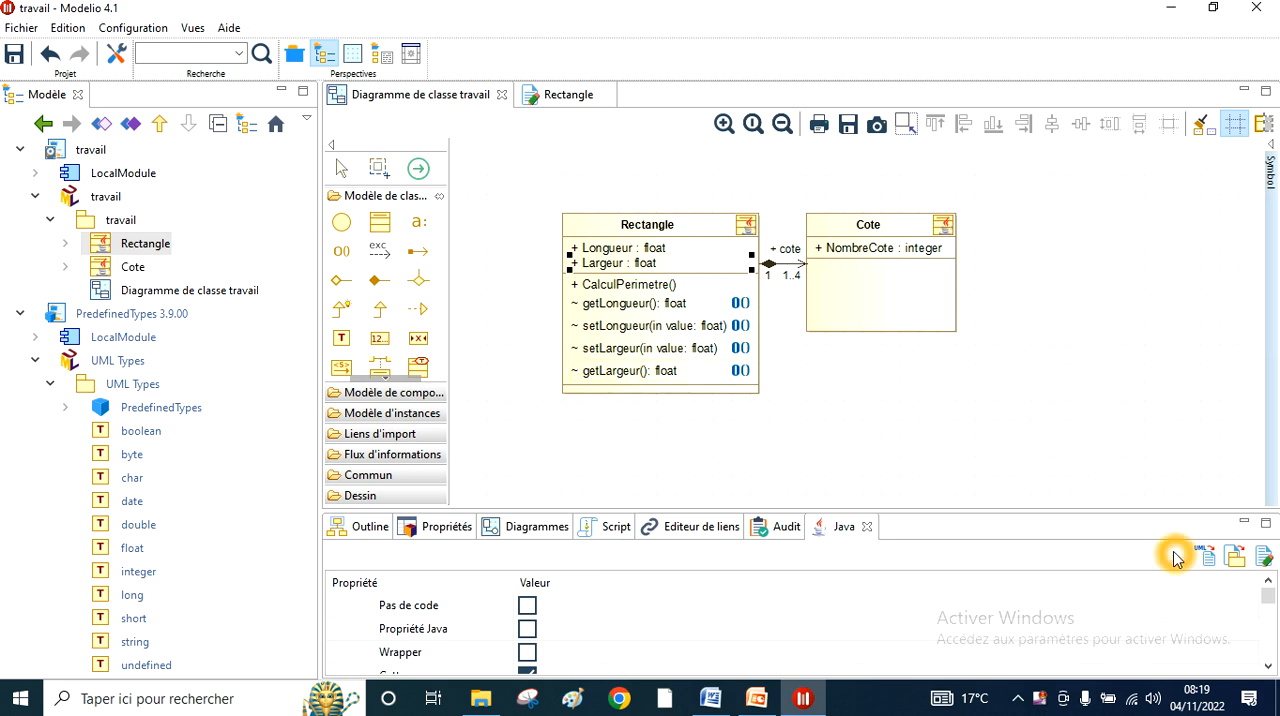
# - Regenerate the Java code and open Rectangle's source at the Longueur getter and setter methods
pyautogui.click(1209, 562)
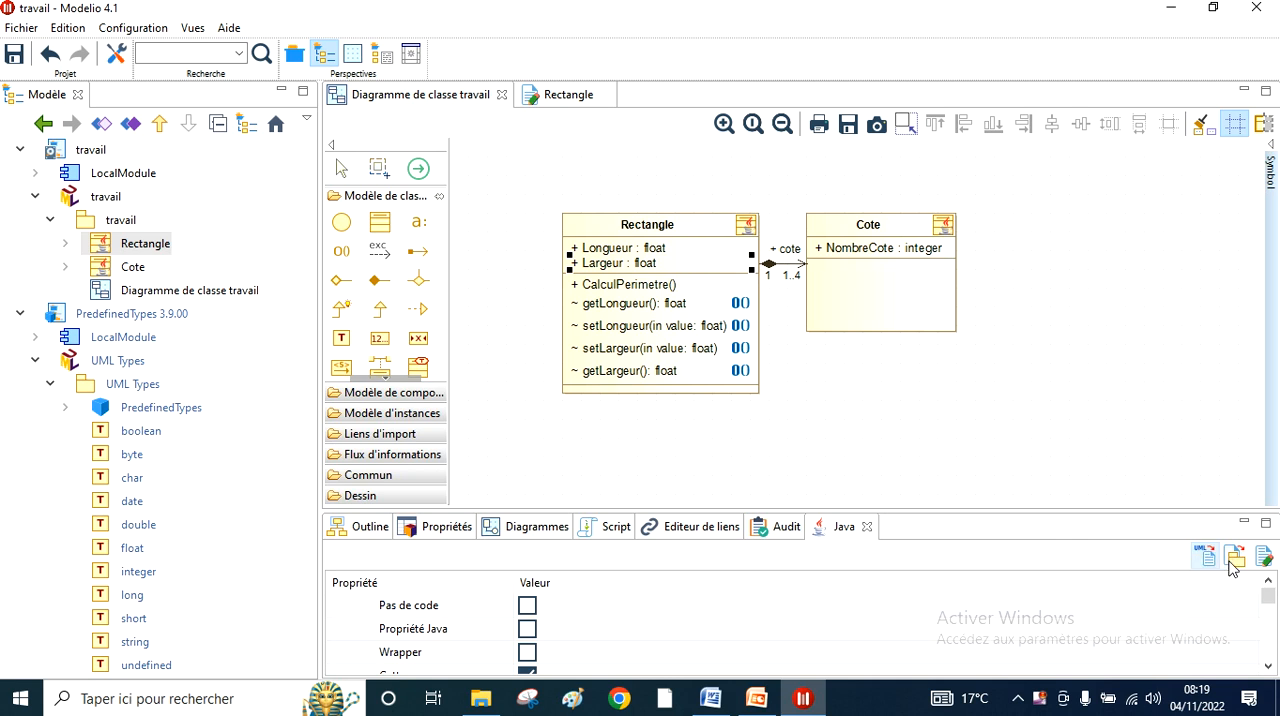
pyautogui.click(1262, 558)
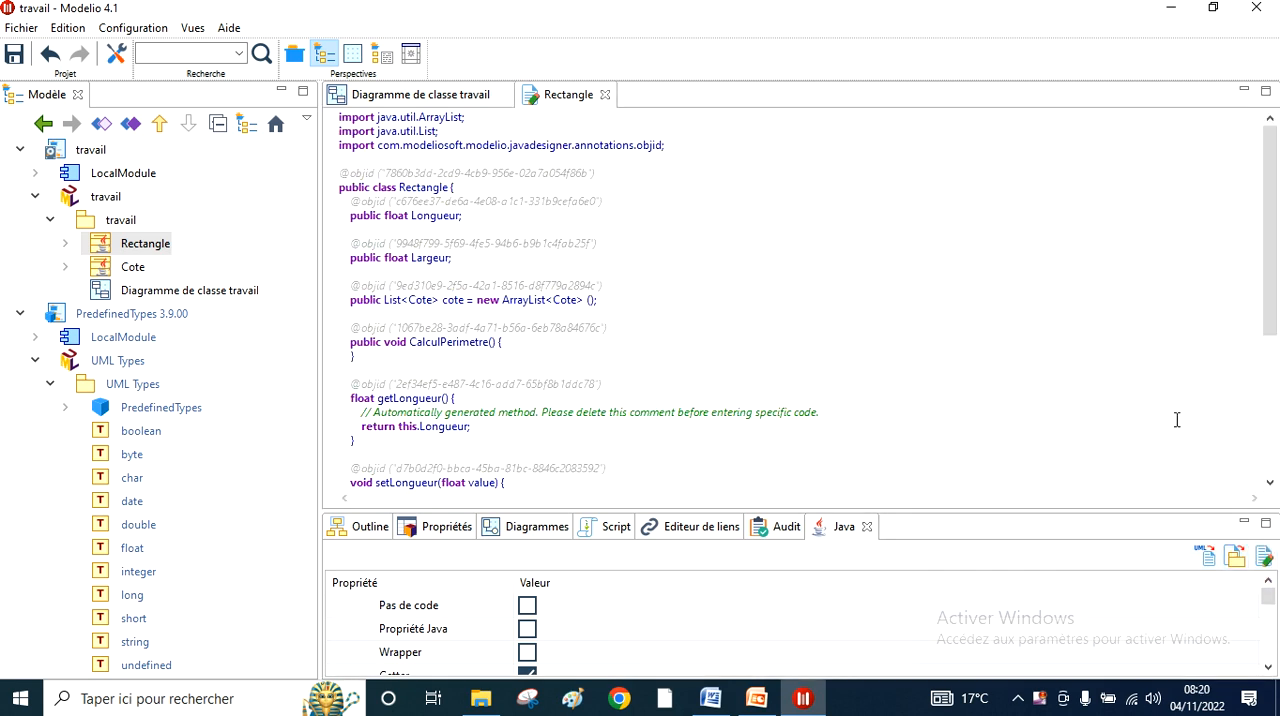
pyautogui.click(1270, 484)
pyautogui.click(1270, 484)
pyautogui.click(1270, 484)
pyautogui.click(1270, 484)
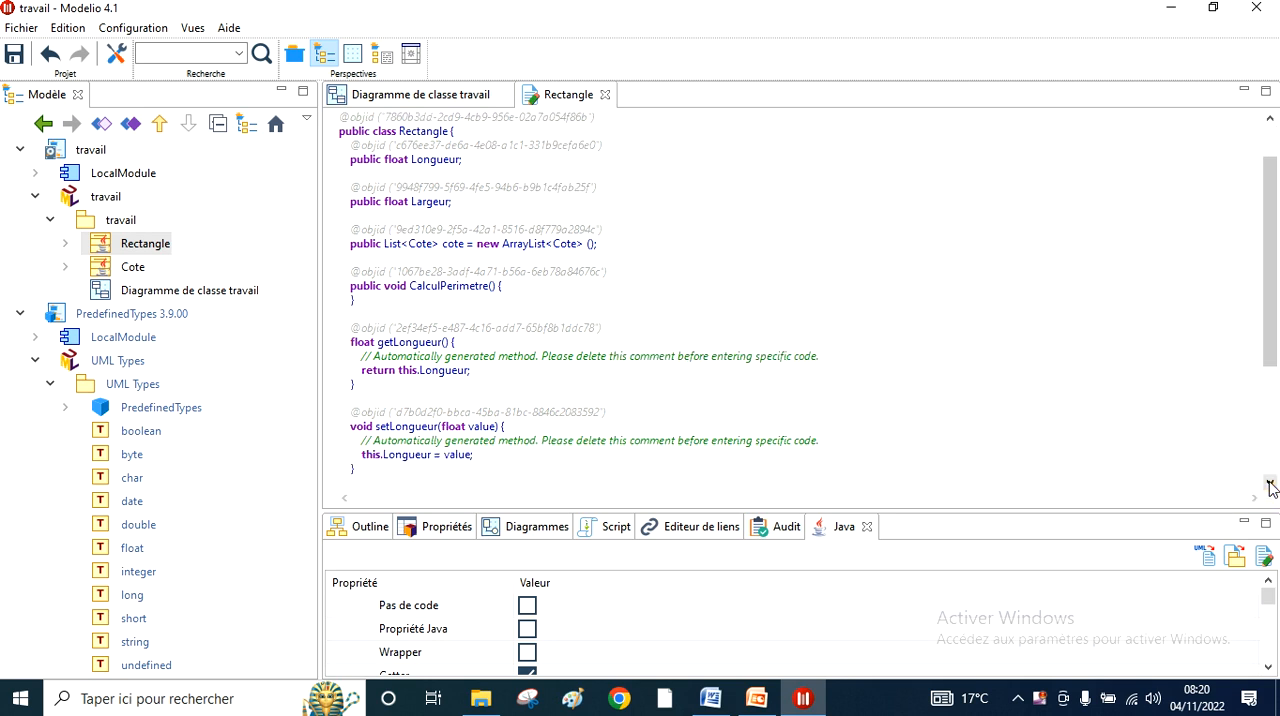
pyautogui.click(1270, 484)
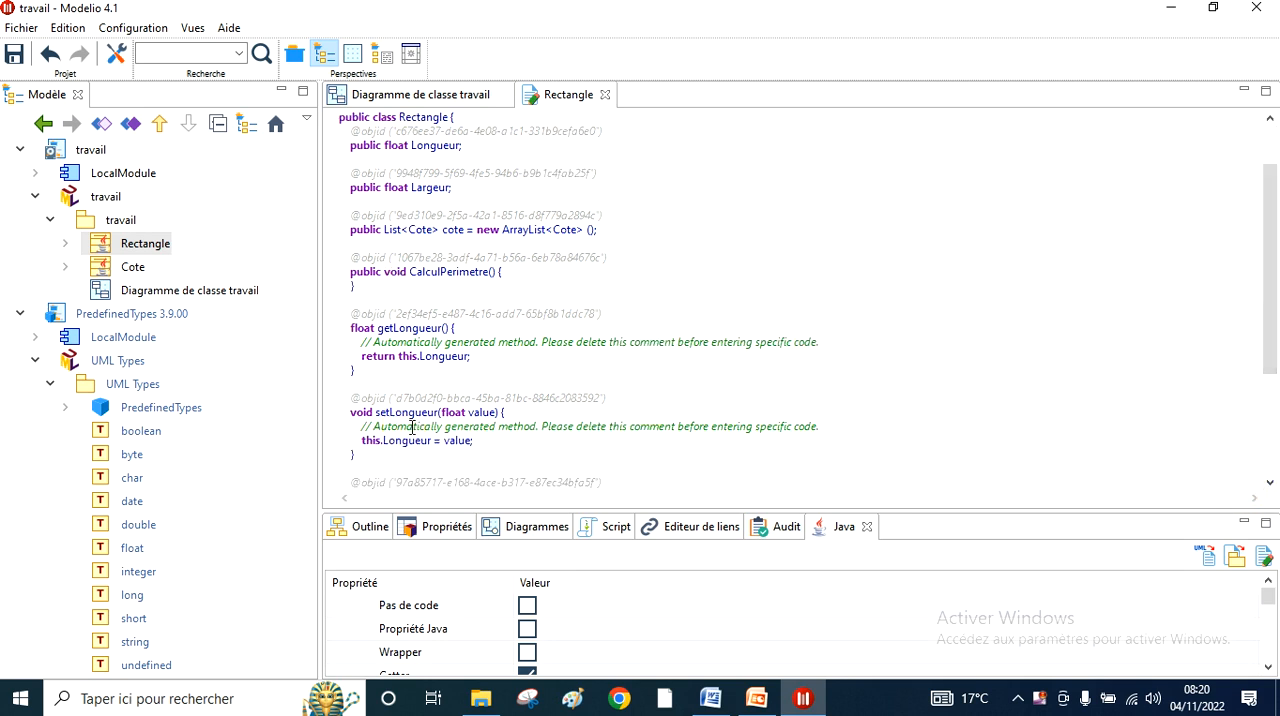
# - Examine the generated setLongueur method and compare Rectangle's Java source with the class diagram
pyautogui.click(476, 418)
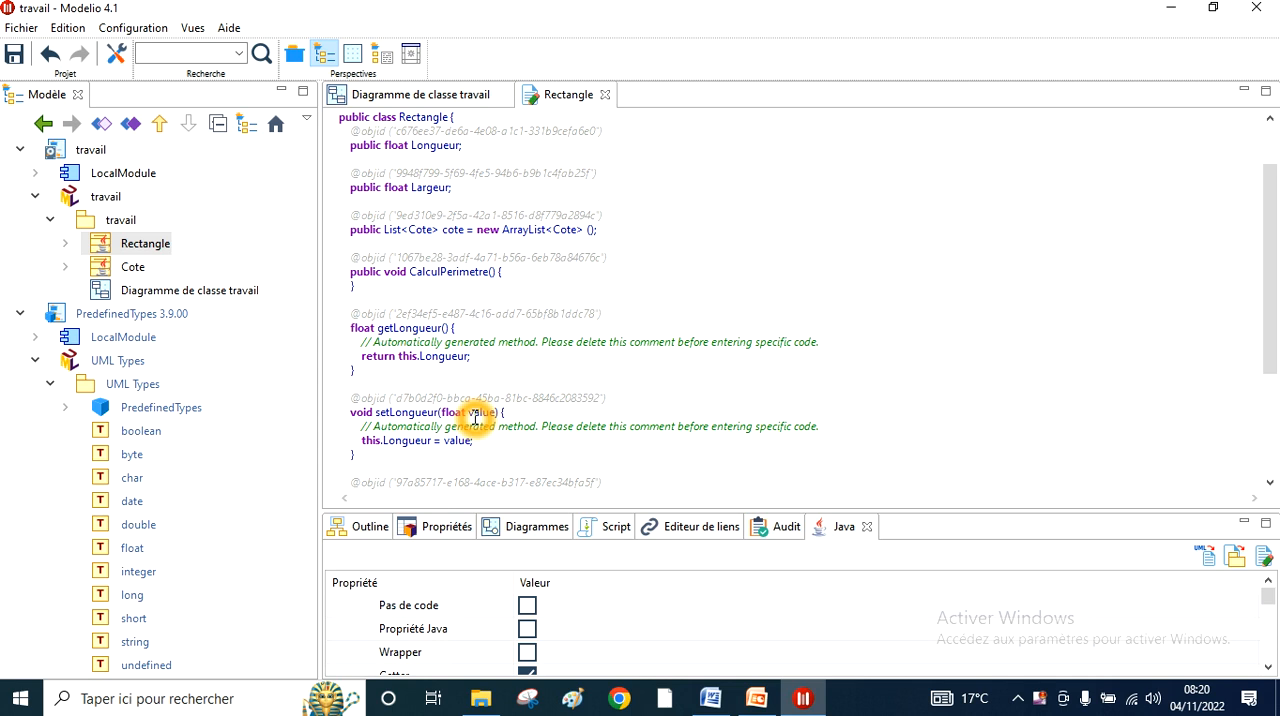
pyautogui.click(459, 446)
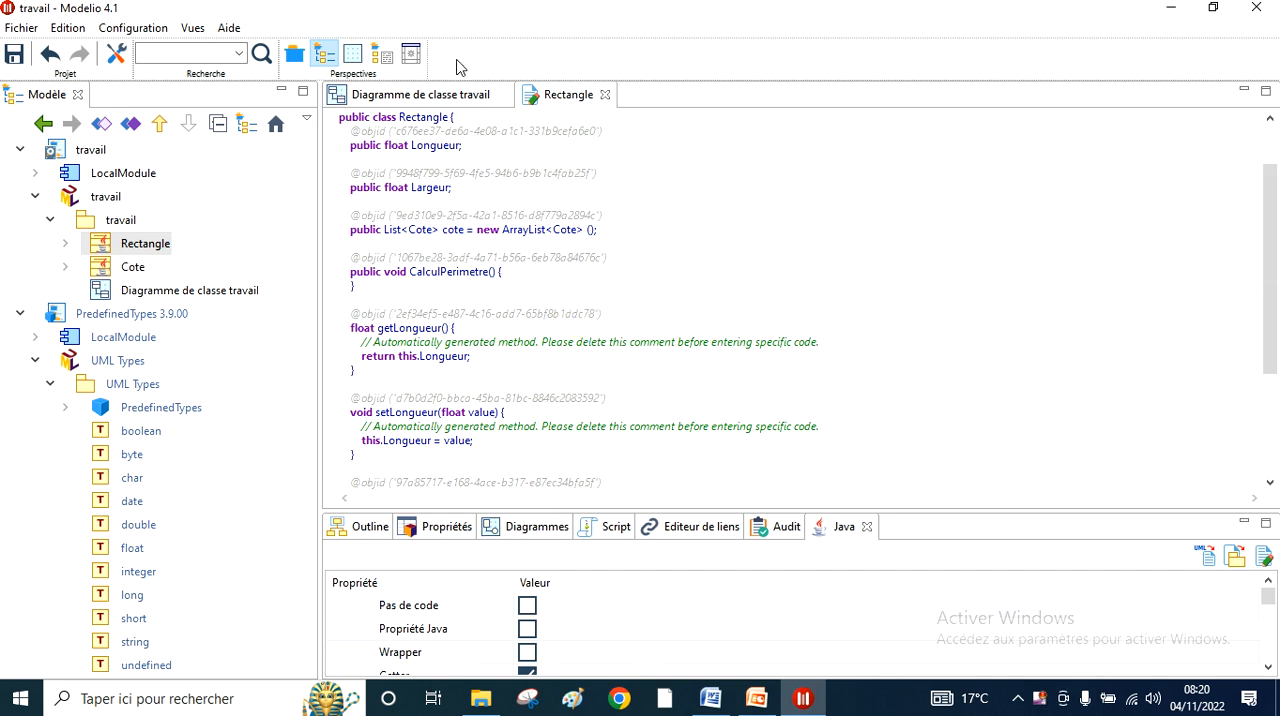
pyautogui.click(440, 100)
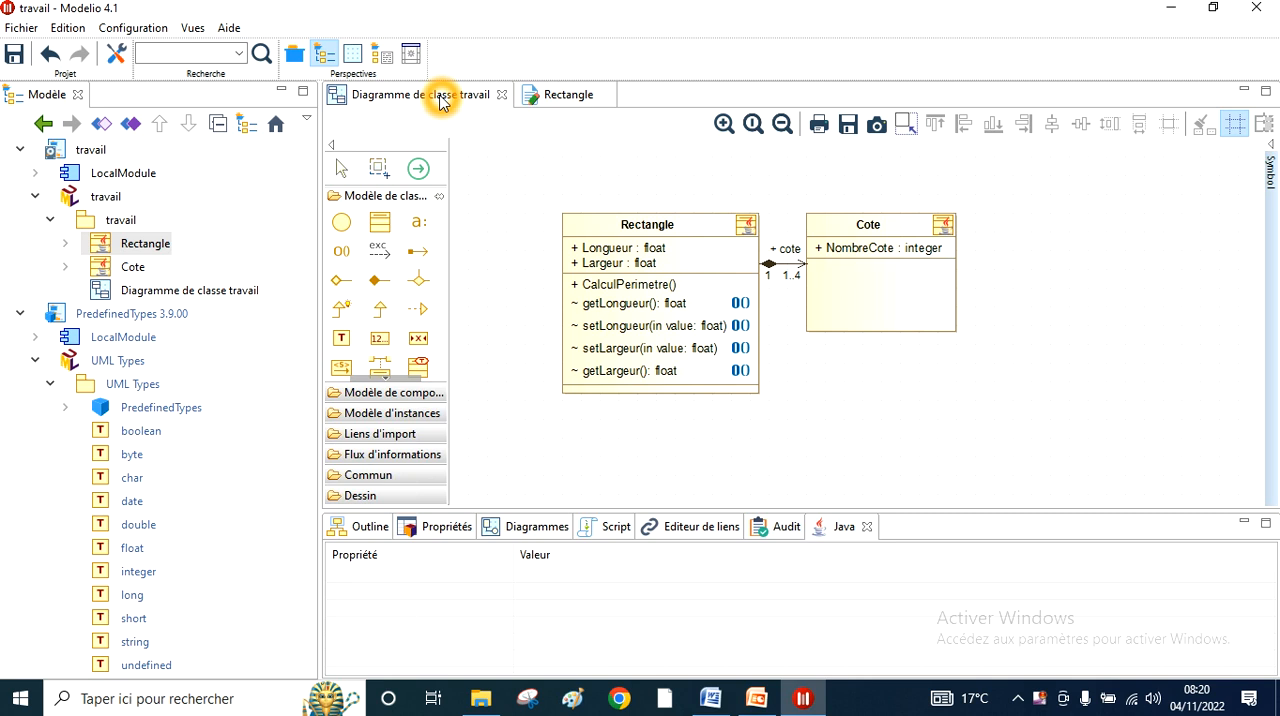
pyautogui.click(567, 96)
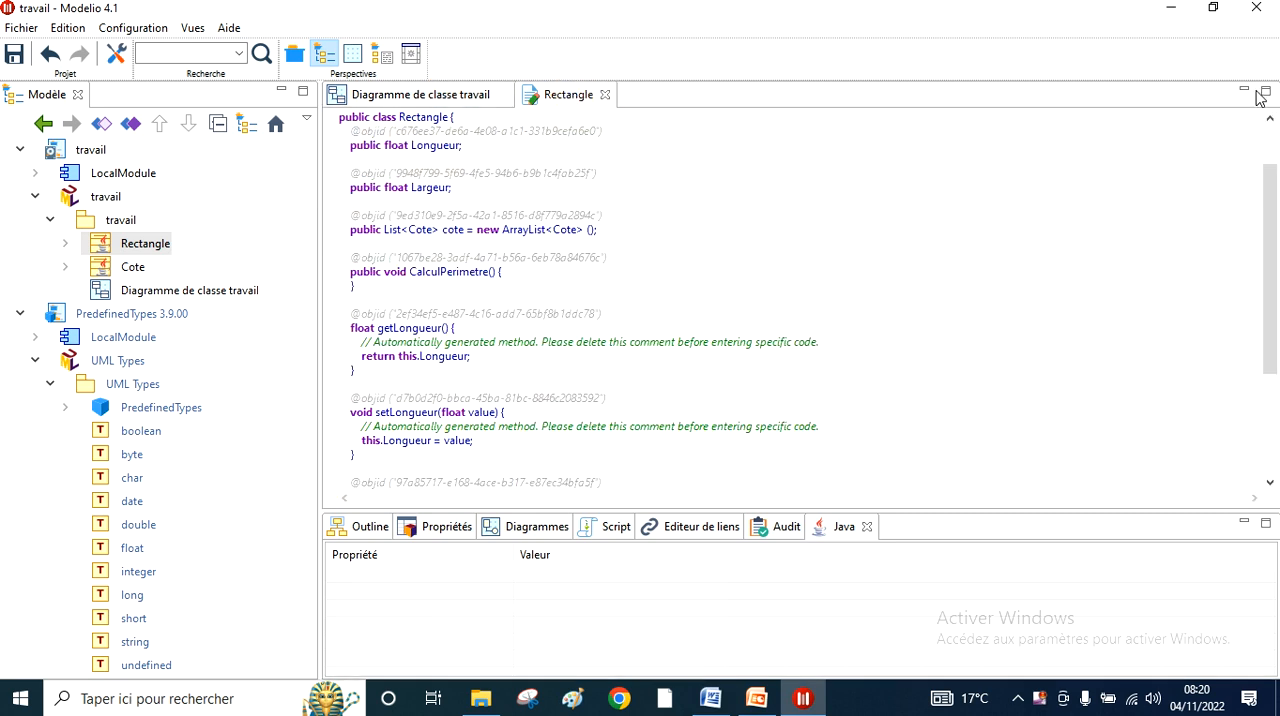
pyautogui.click(1270, 121)
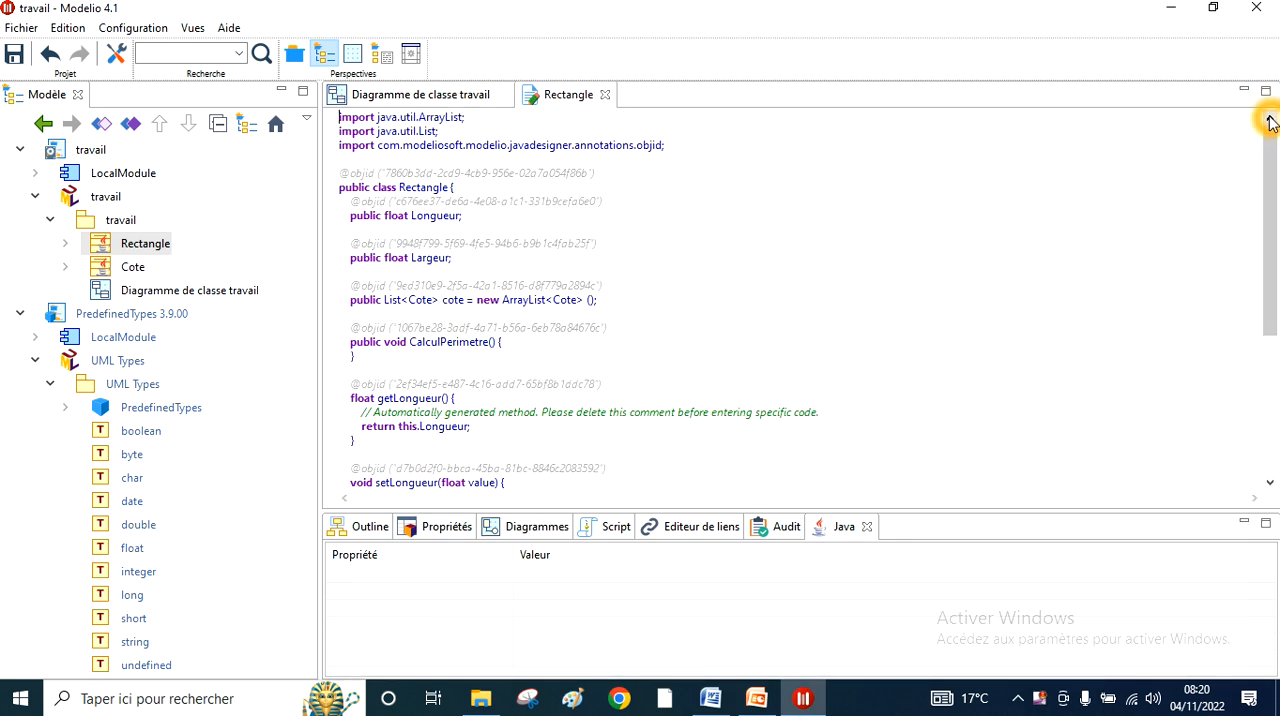